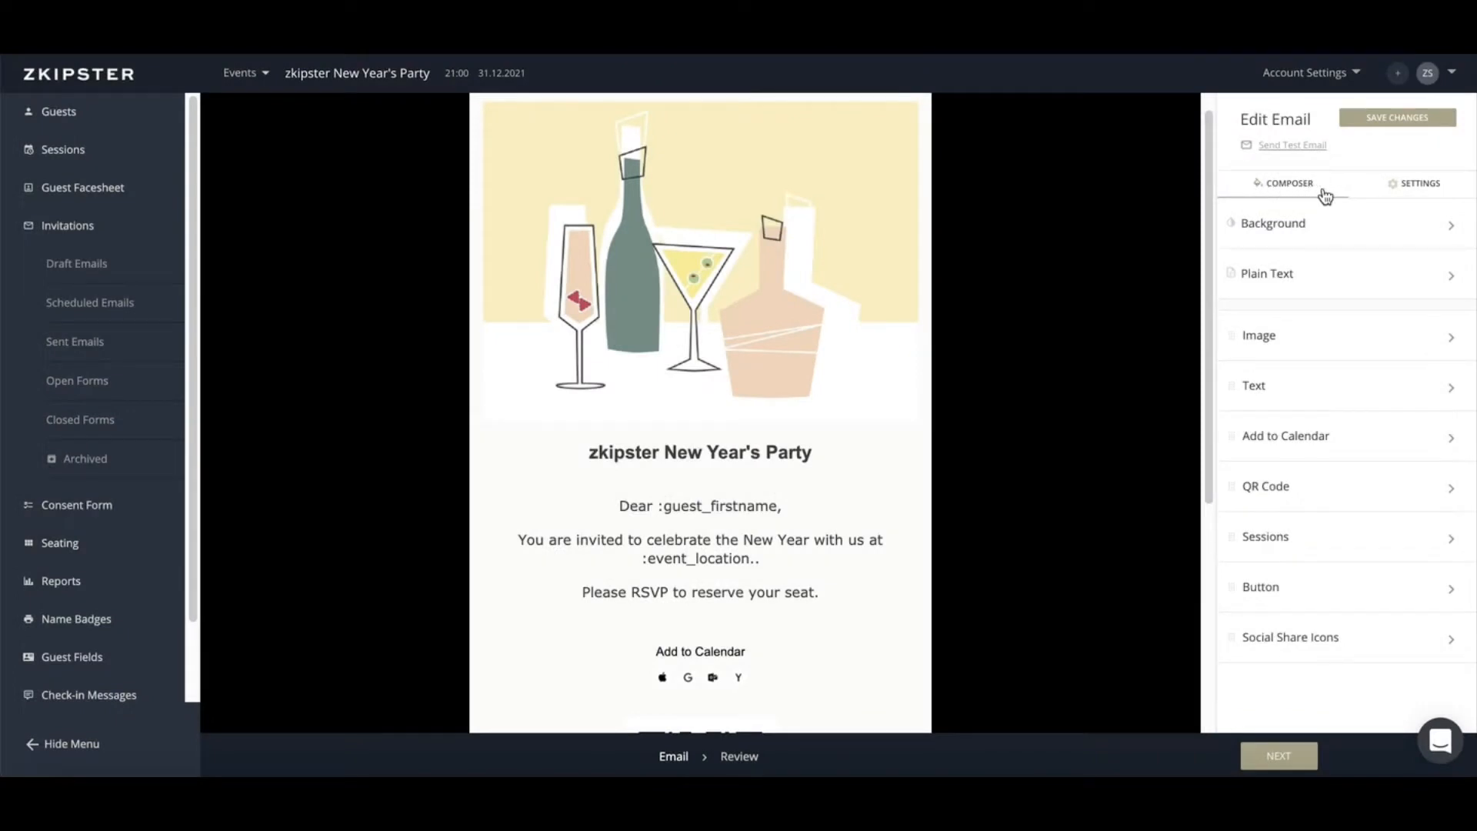
Set the email's Background Color 2 to #F2C9A9
scroll(1209, 213, "down", 2)
left_click_drag(1209, 213, 1216, 308)
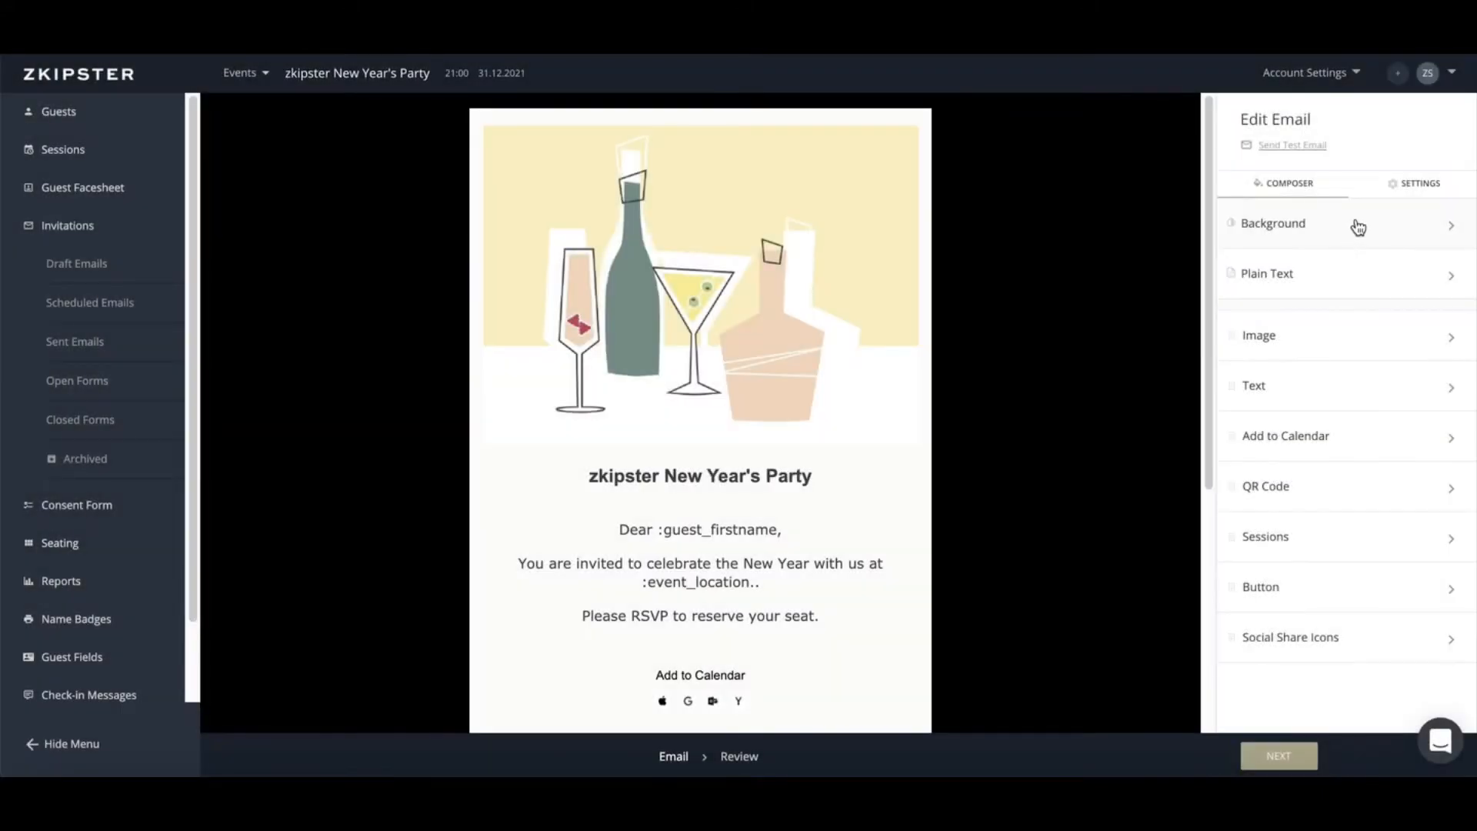
left_click(1357, 226)
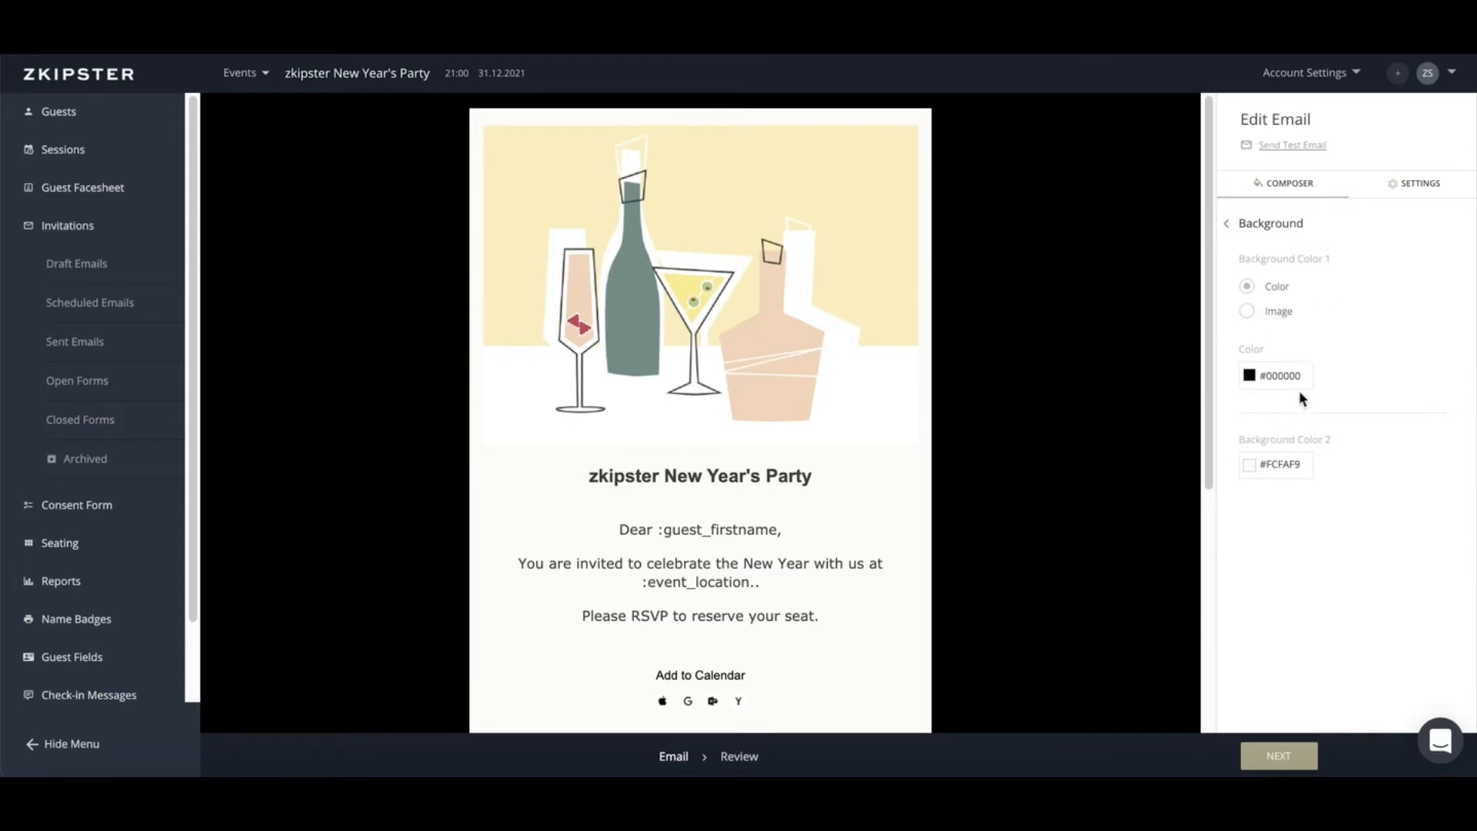
left_click(1292, 462)
double_click(1292, 462)
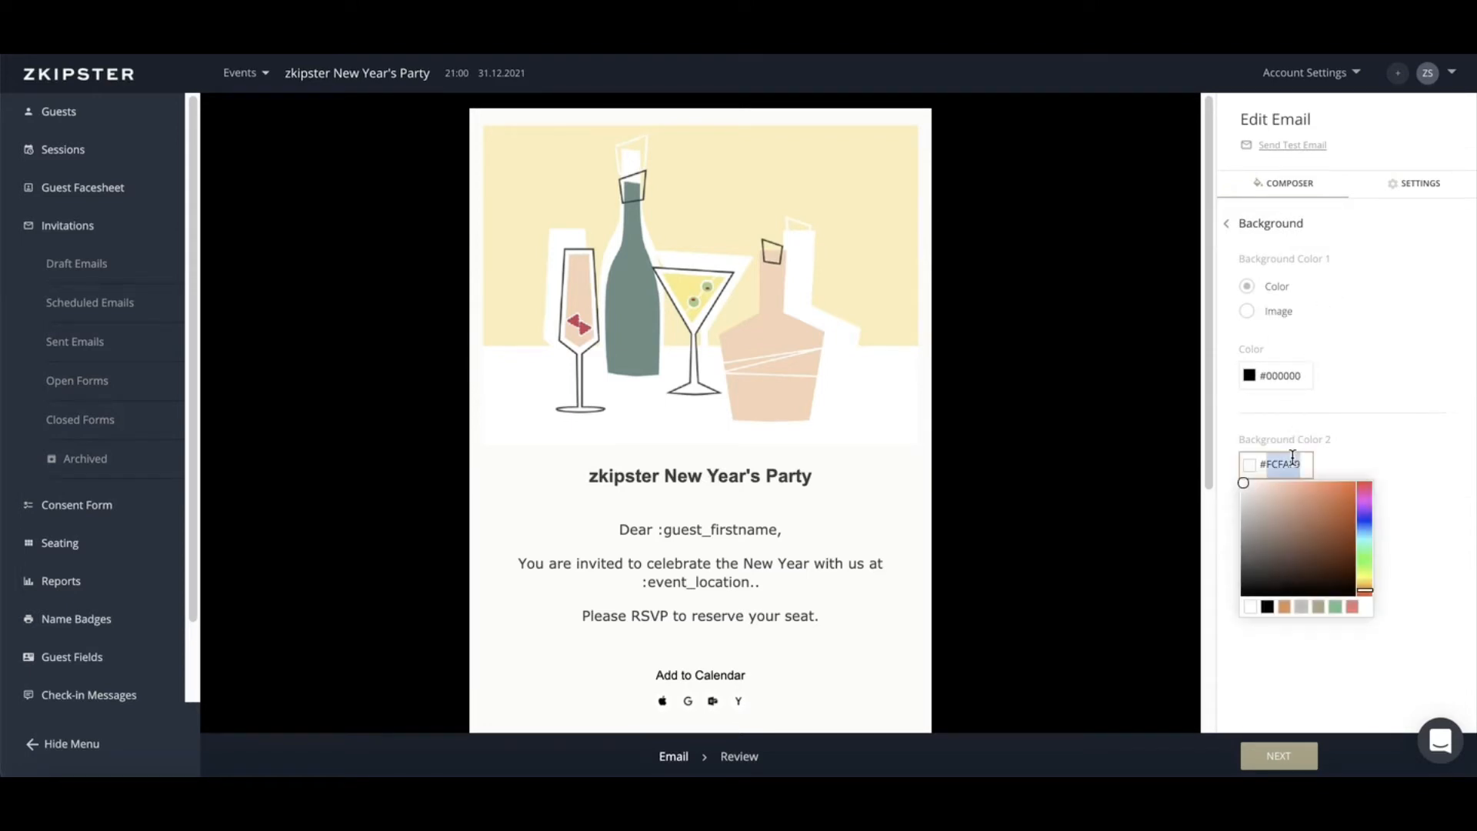
type("F2C9A9")
left_click(1388, 441)
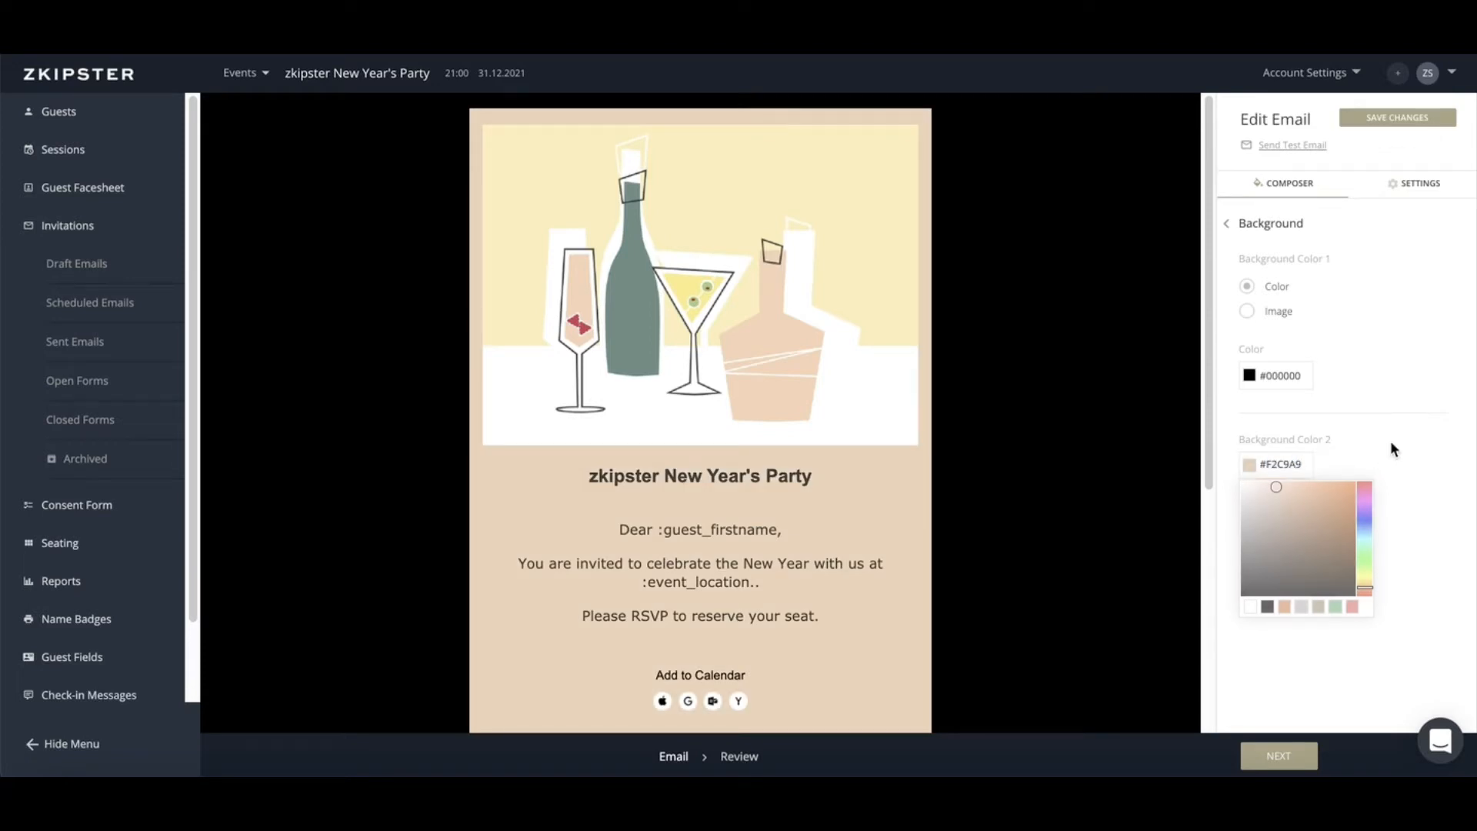
Set the email's outer Background Color 1 to the near-black shade #050505
left_click(1280, 370)
left_click_drag(1289, 424, 1244, 504)
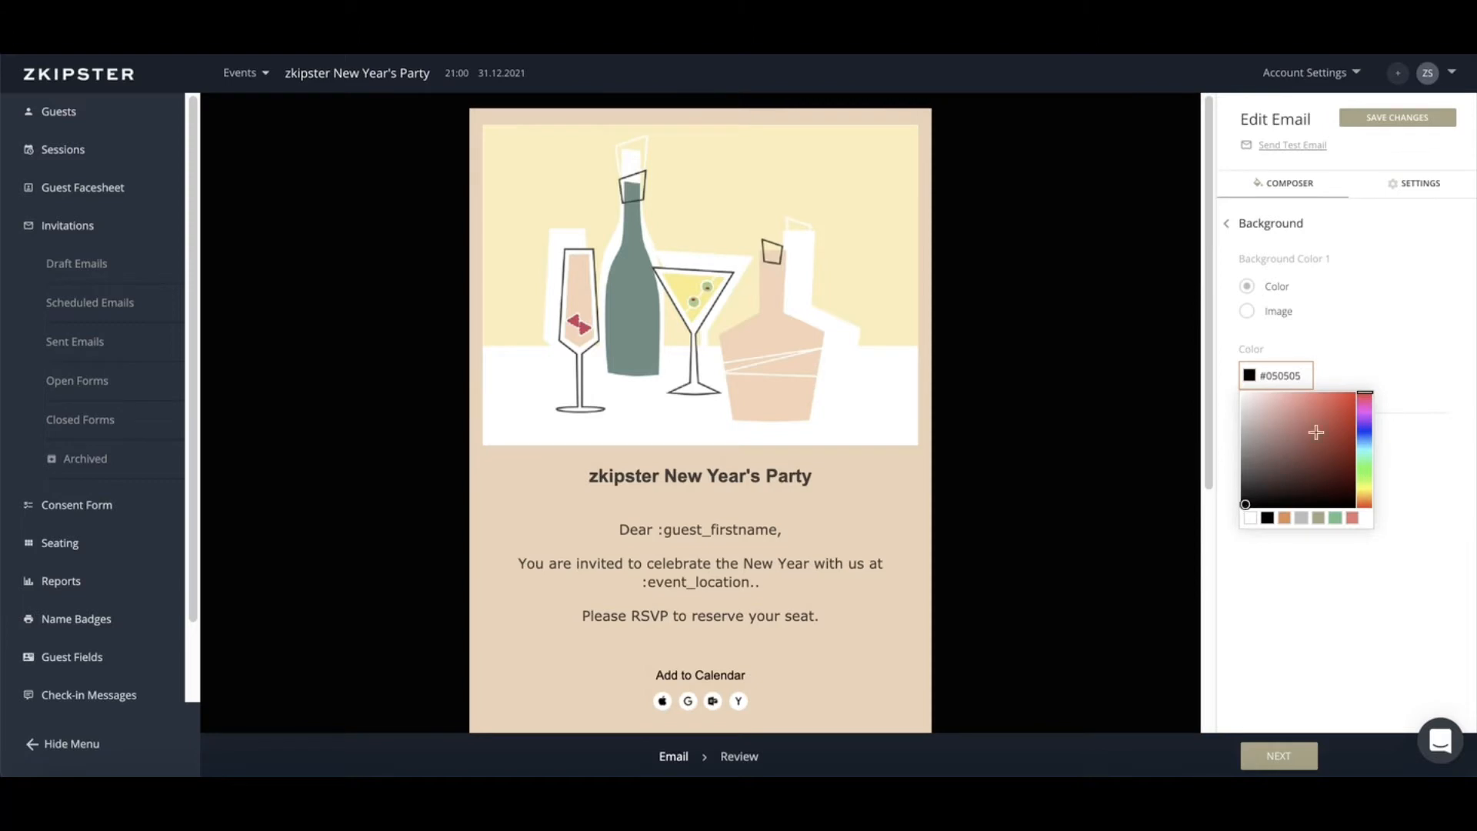
left_click(1391, 351)
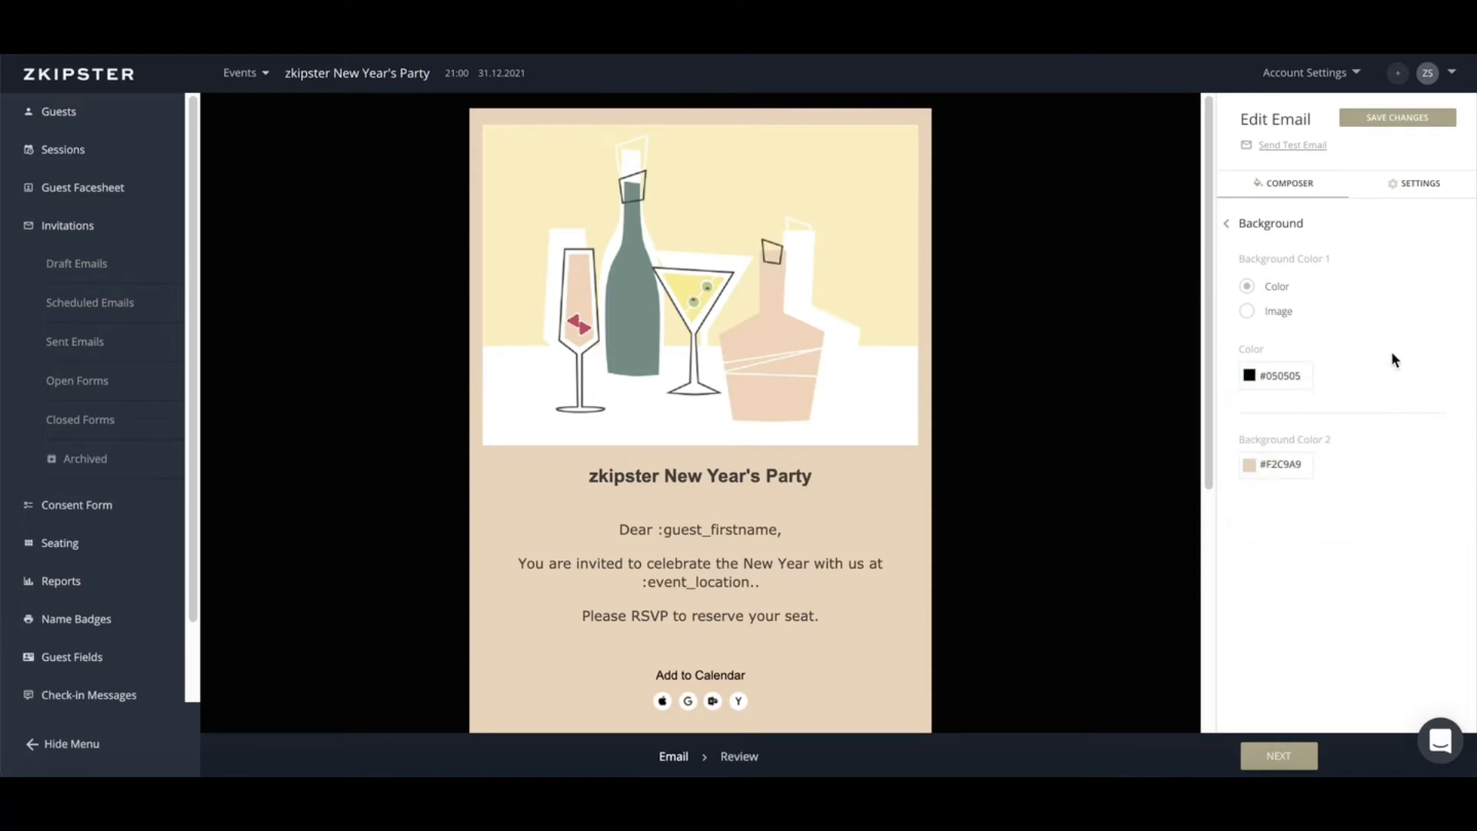
left_click(1279, 230)
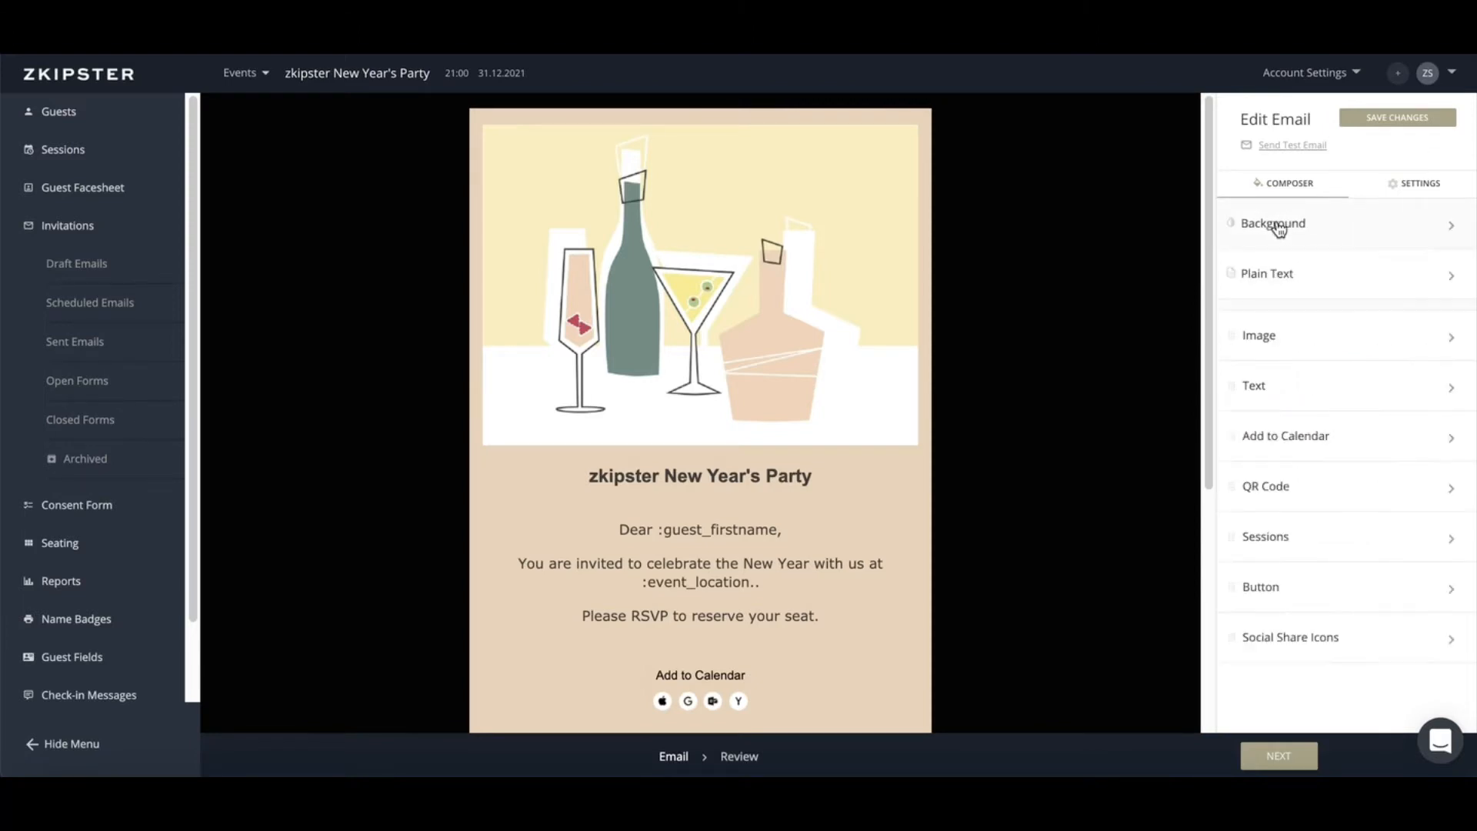
Try the custom size option for the header image, and return the image to full width
left_click(1353, 344)
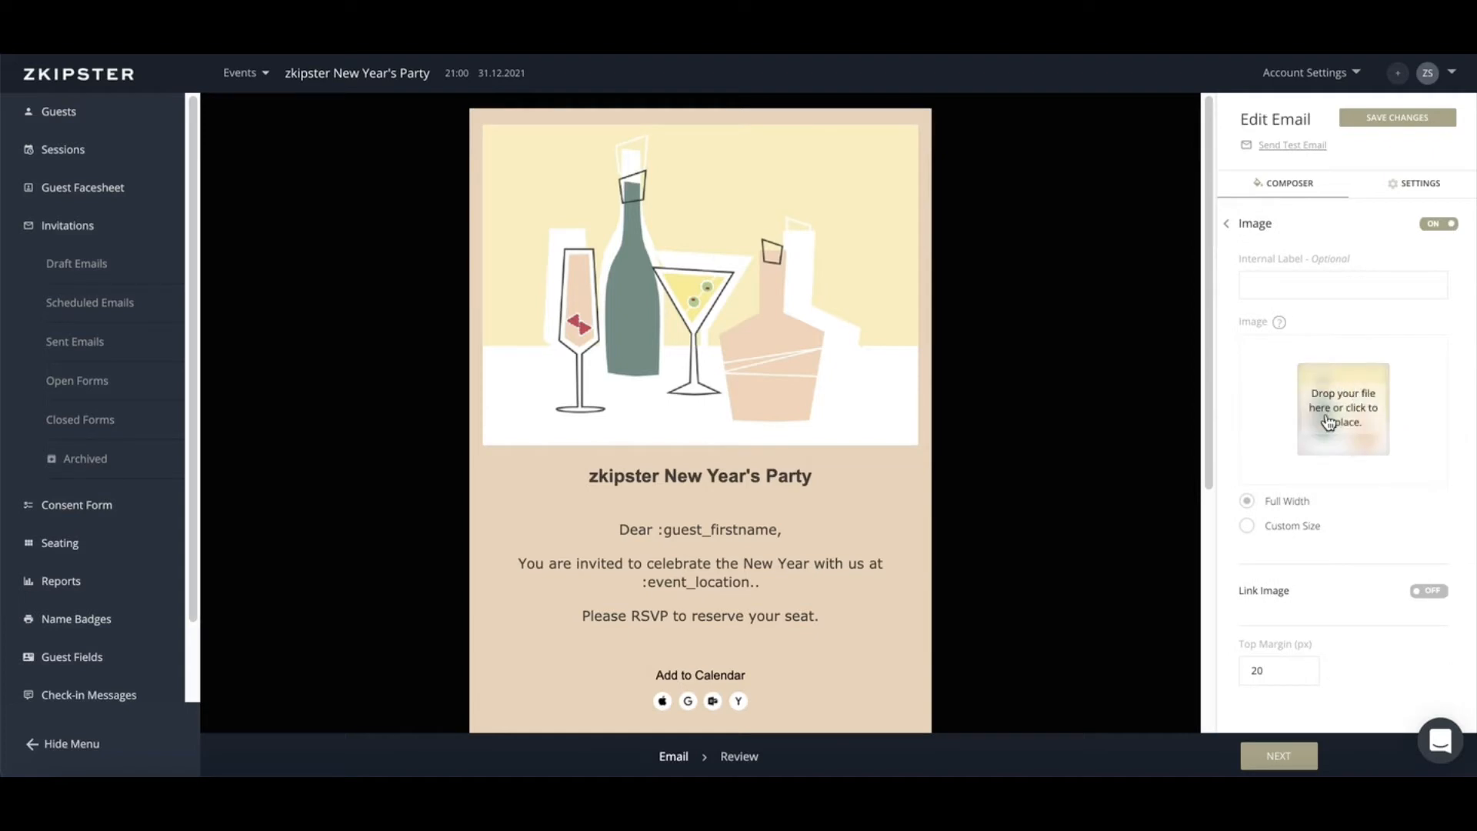
left_click(1248, 526)
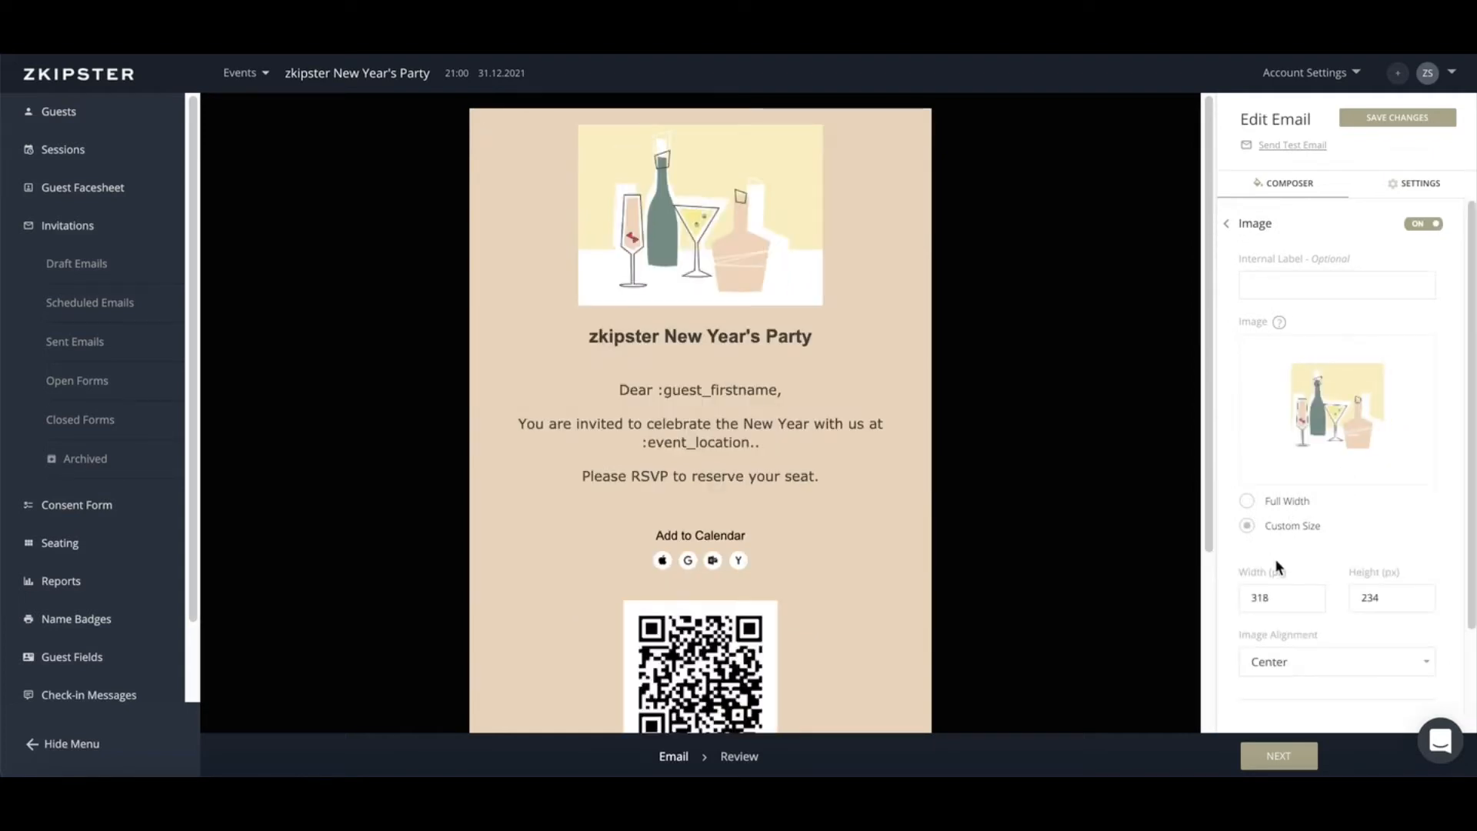
left_click(1247, 502)
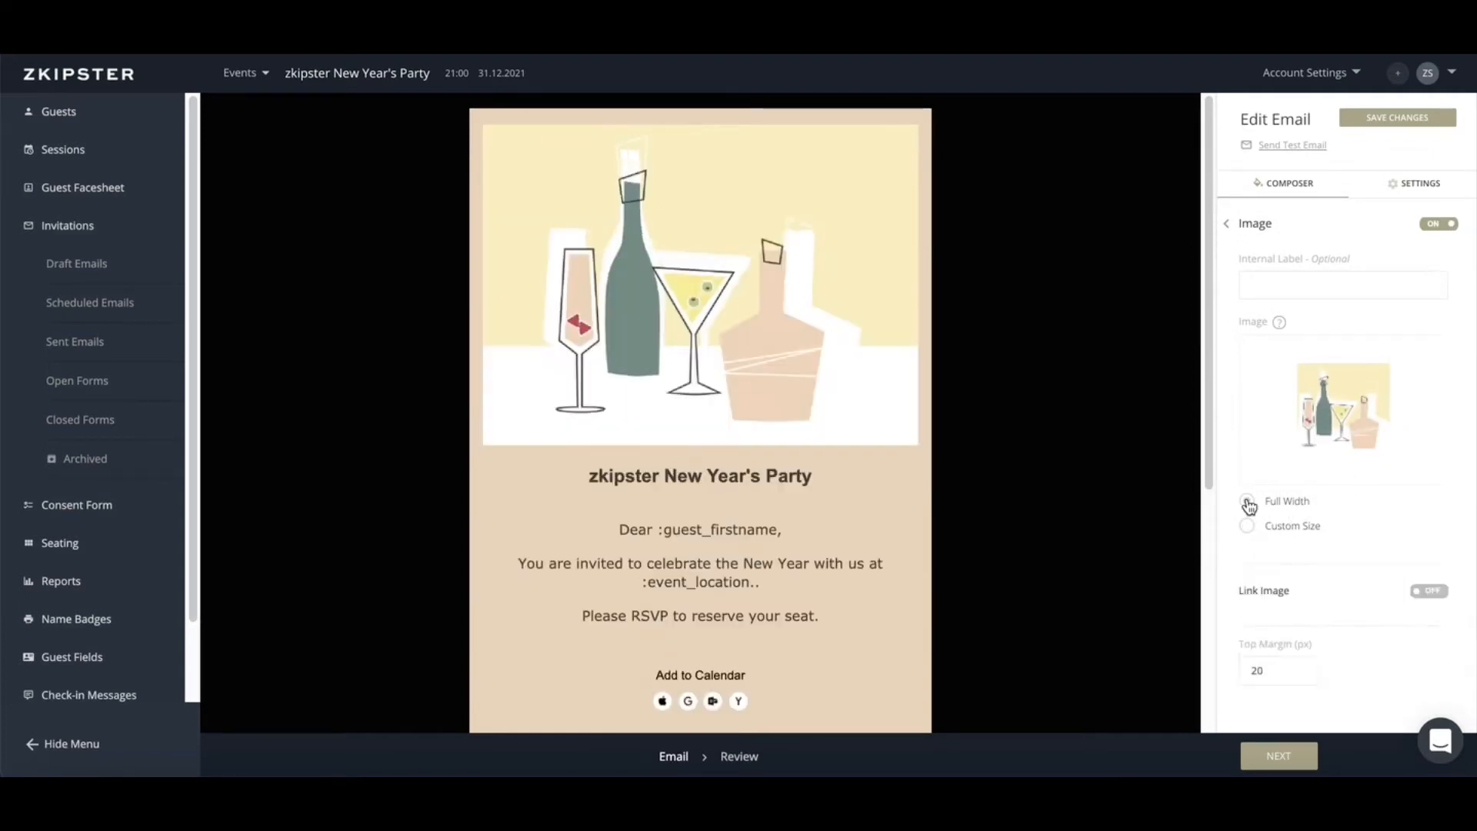
left_click(1260, 224)
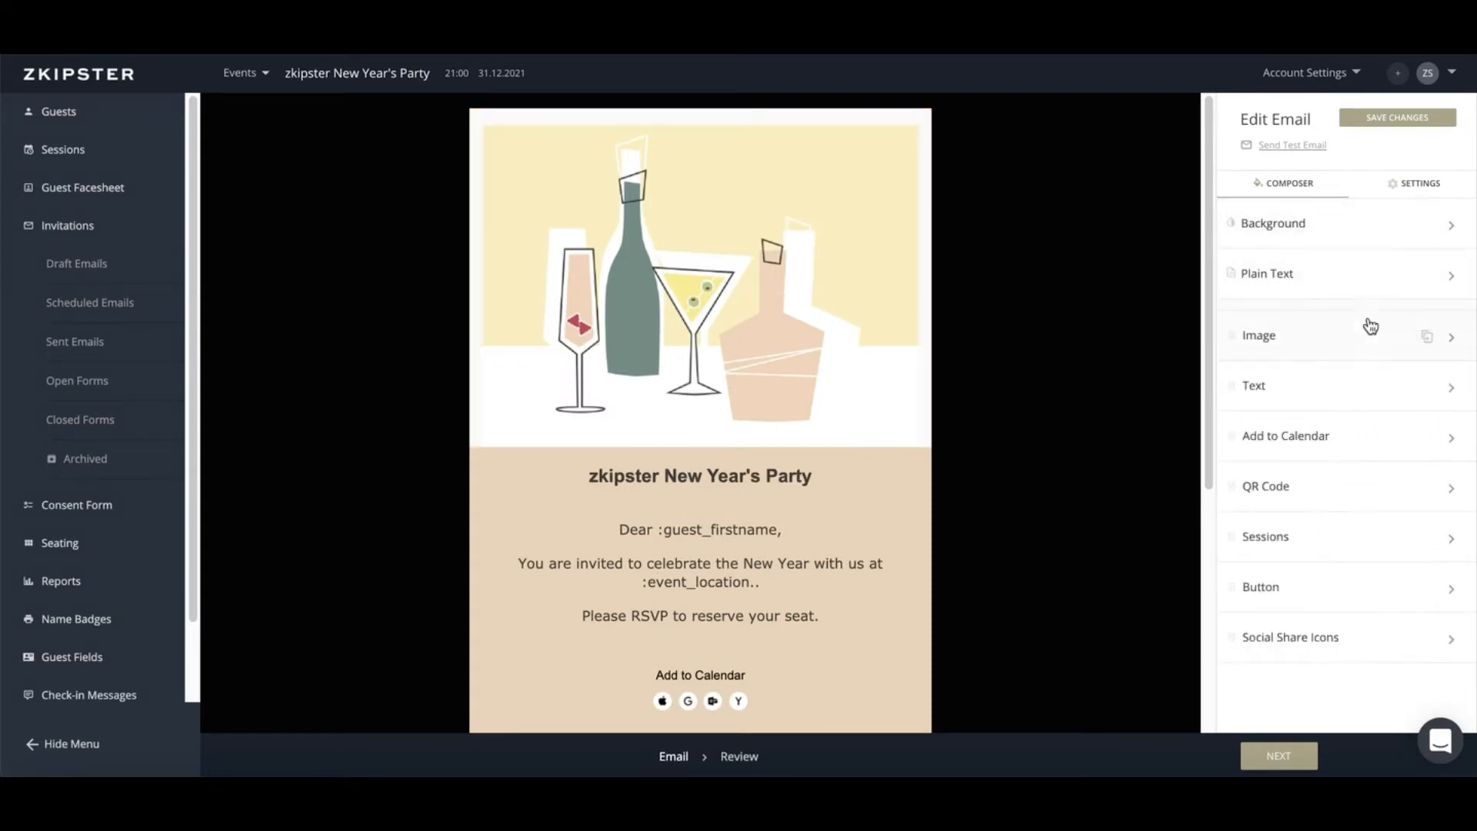
Set the font size of the heading "zkipster New Year's Party" in the email's text block to 24px
left_click(1288, 386)
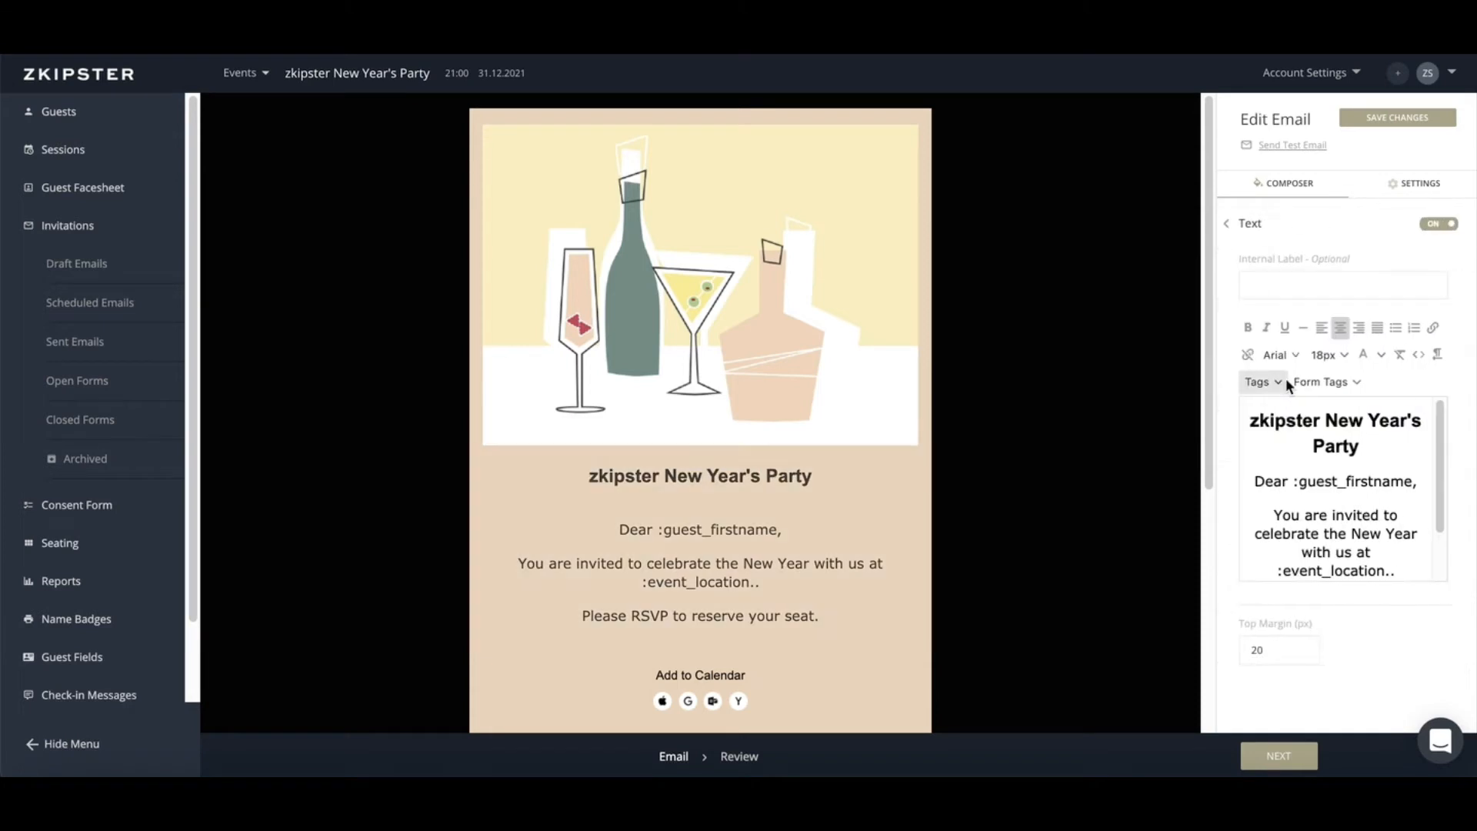
left_click(1374, 449)
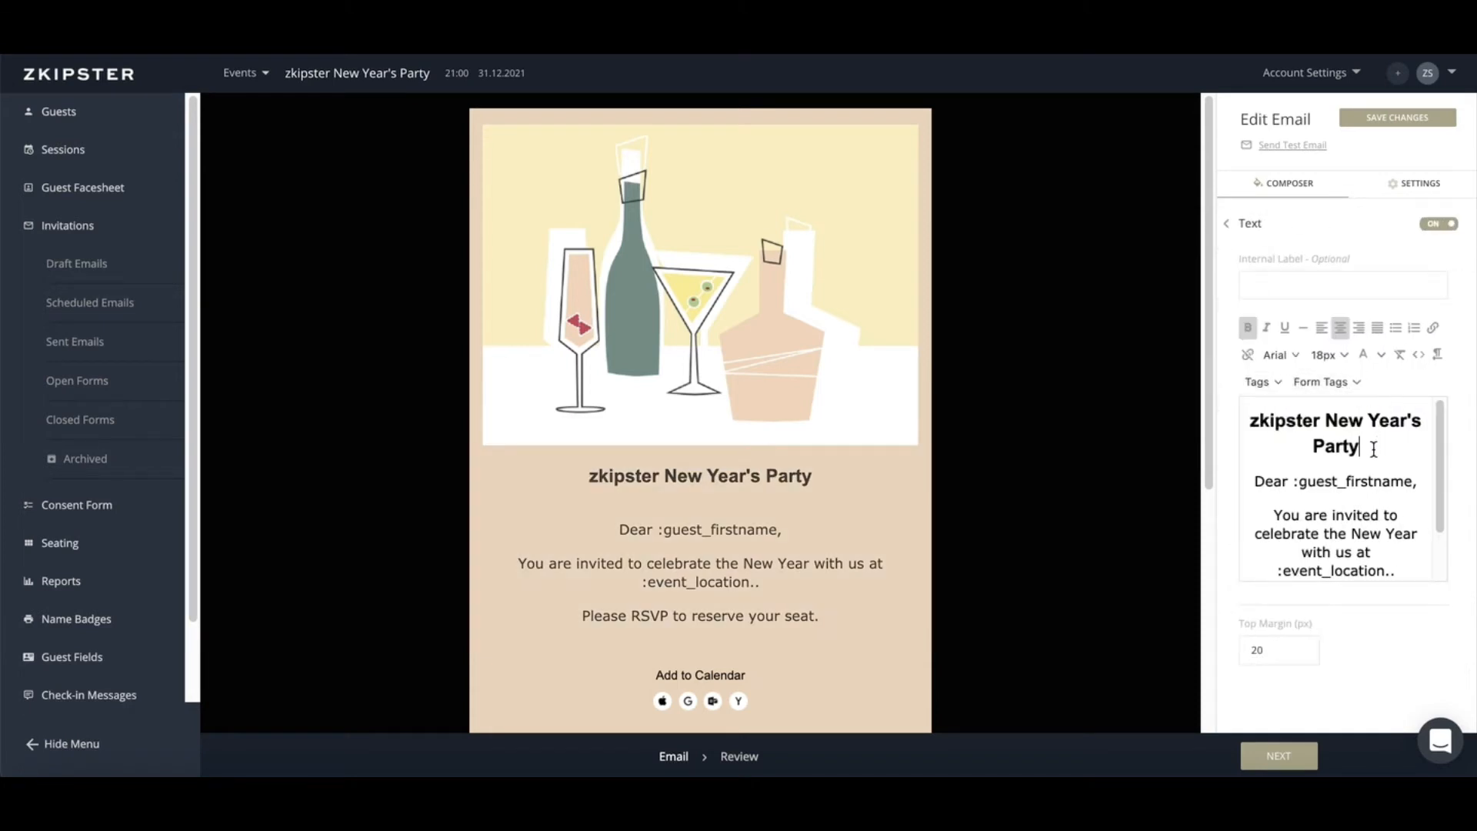
left_click_drag(1367, 447, 1244, 421)
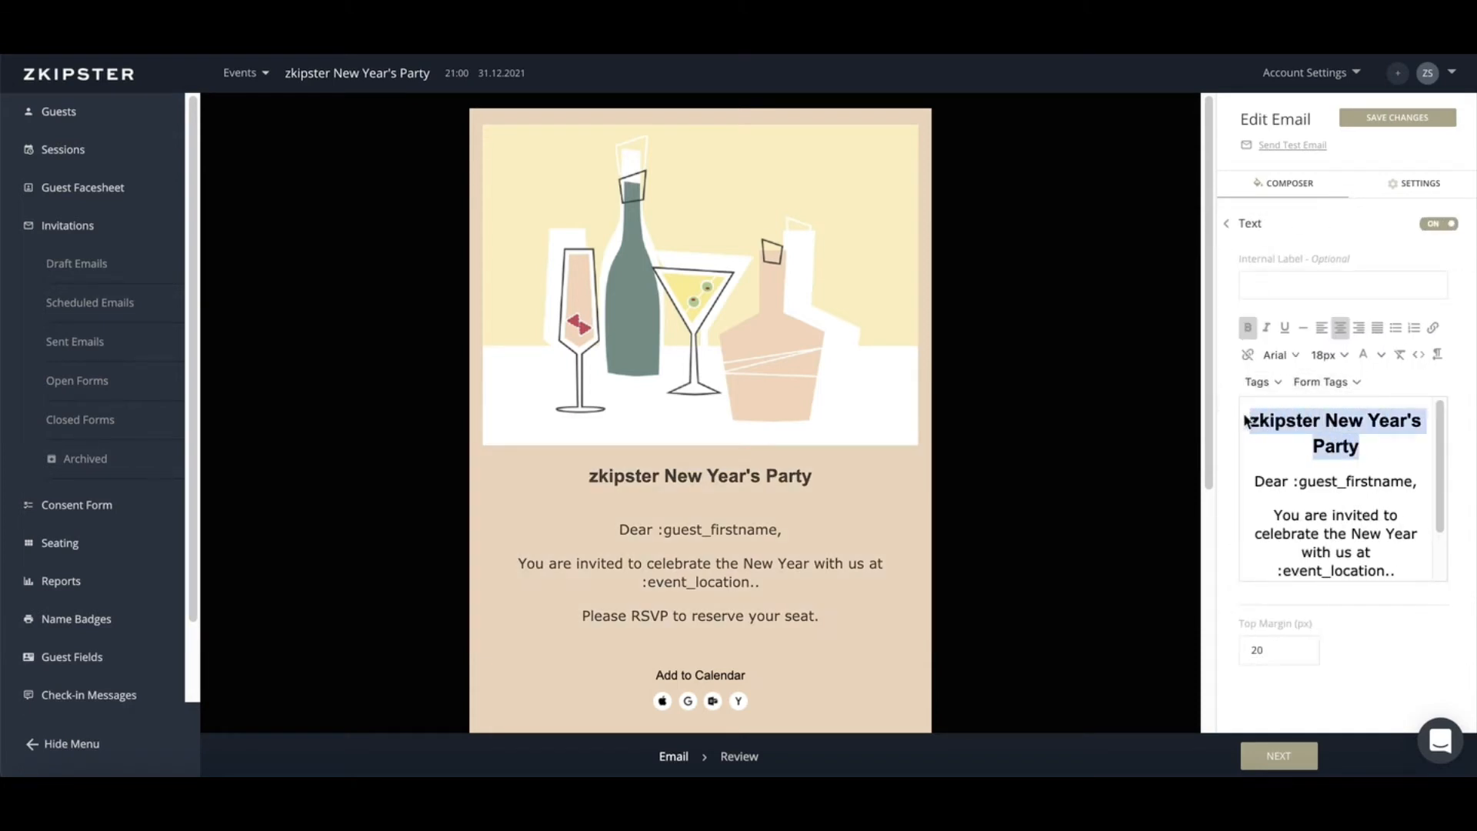
left_click(1289, 356)
left_click(1289, 356)
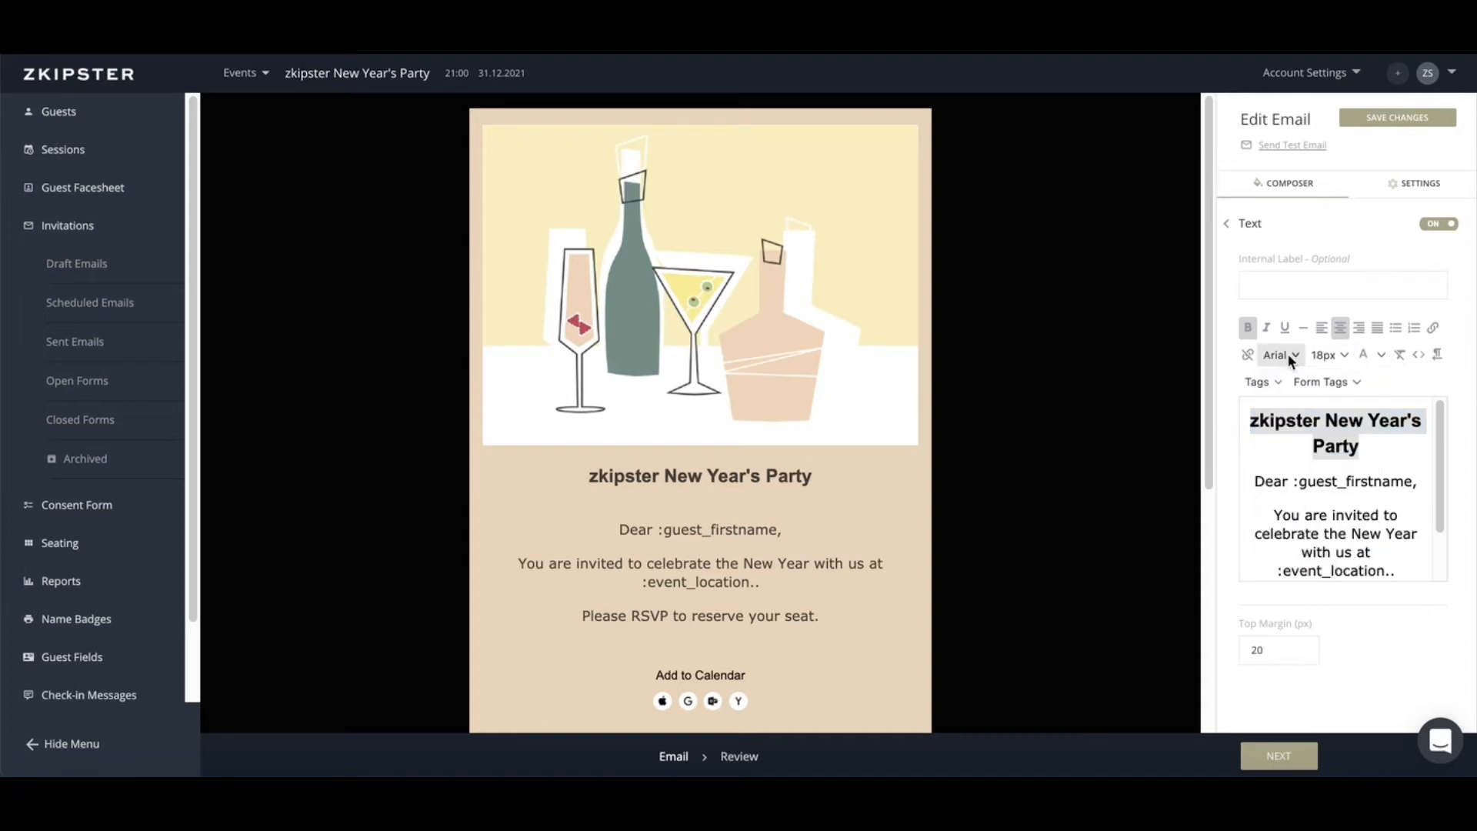
left_click(1339, 356)
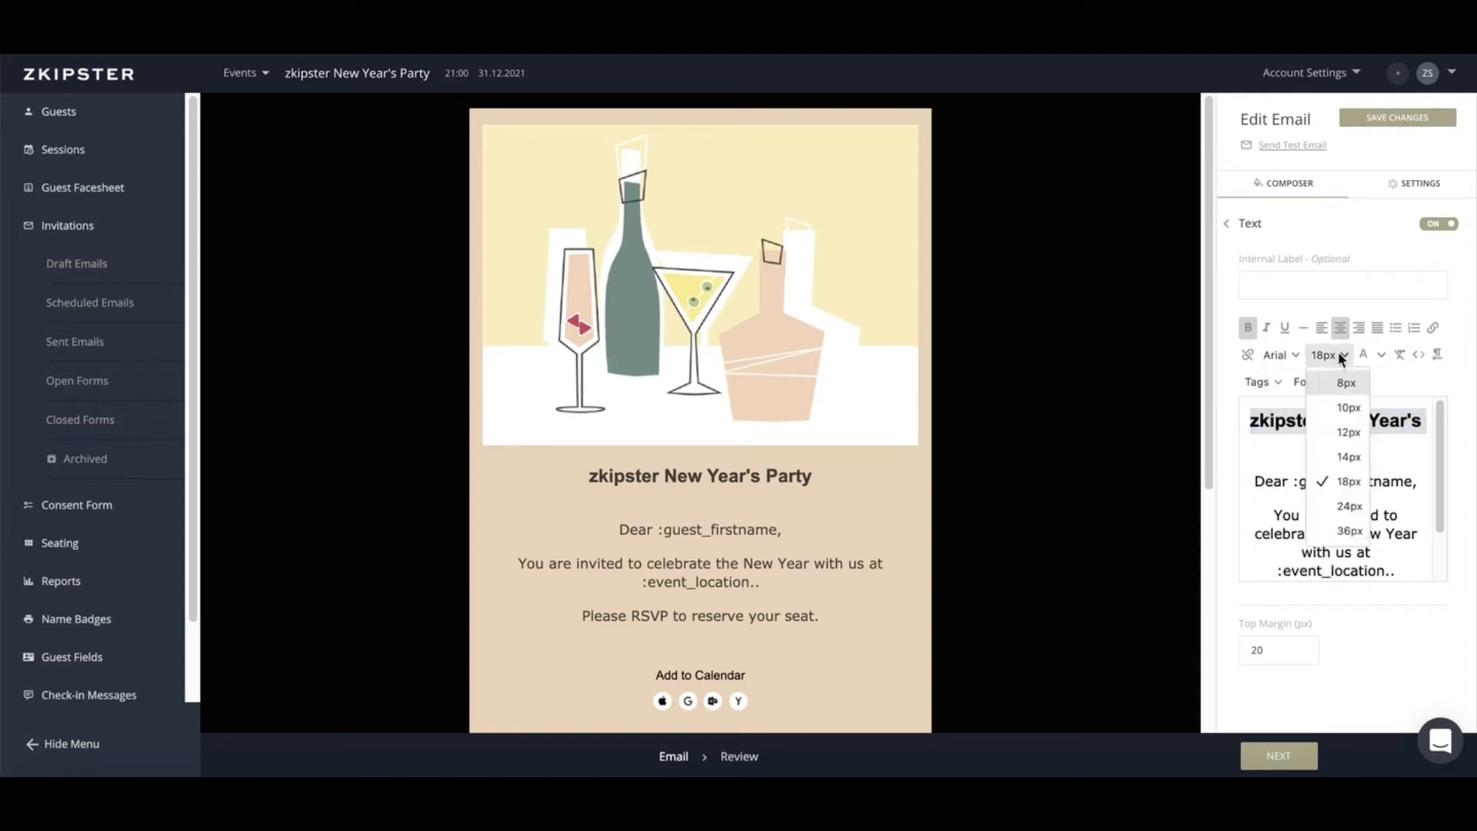
left_click(1350, 507)
left_click(1394, 501)
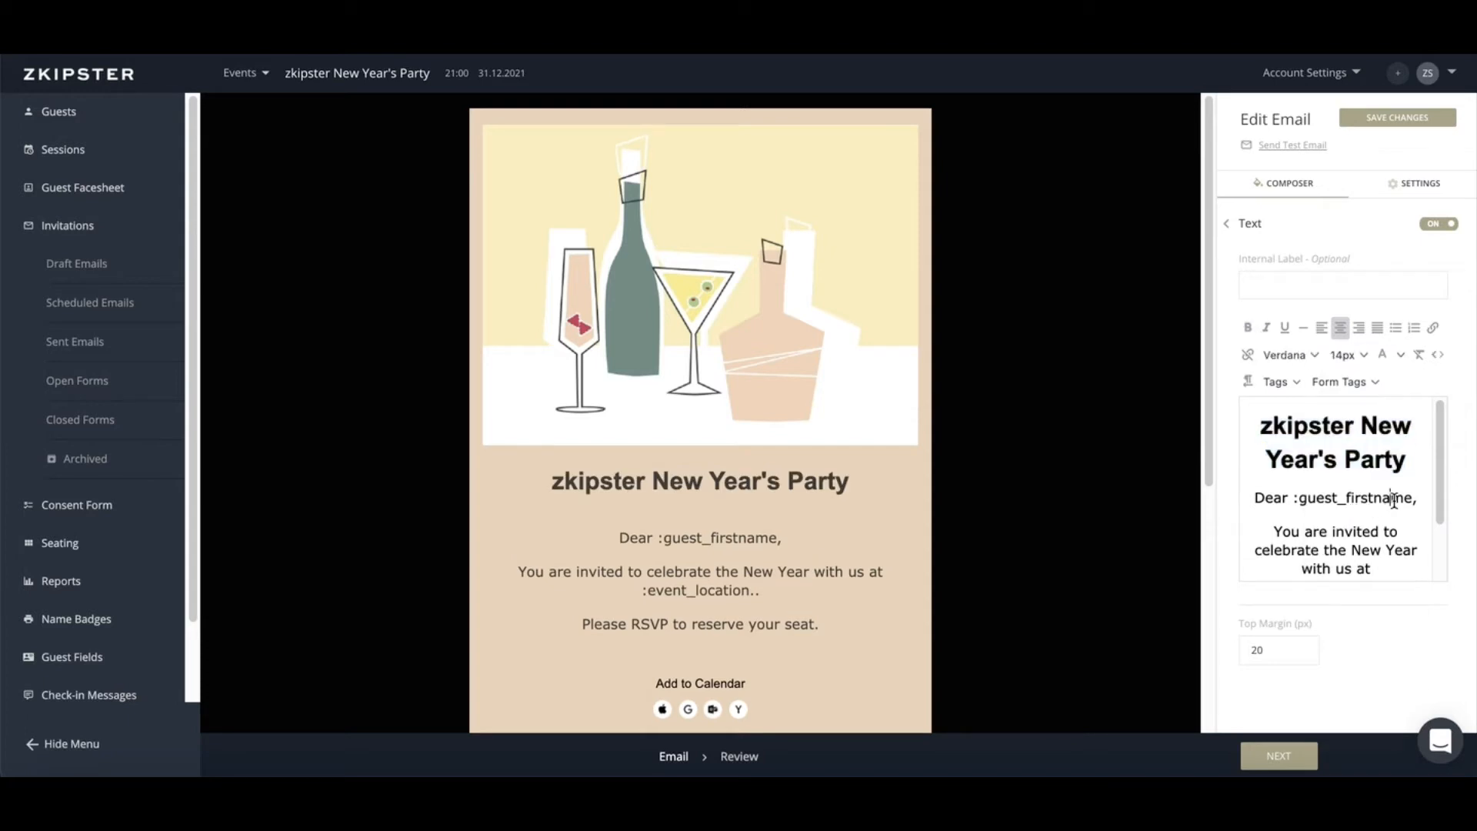
left_click(1281, 228)
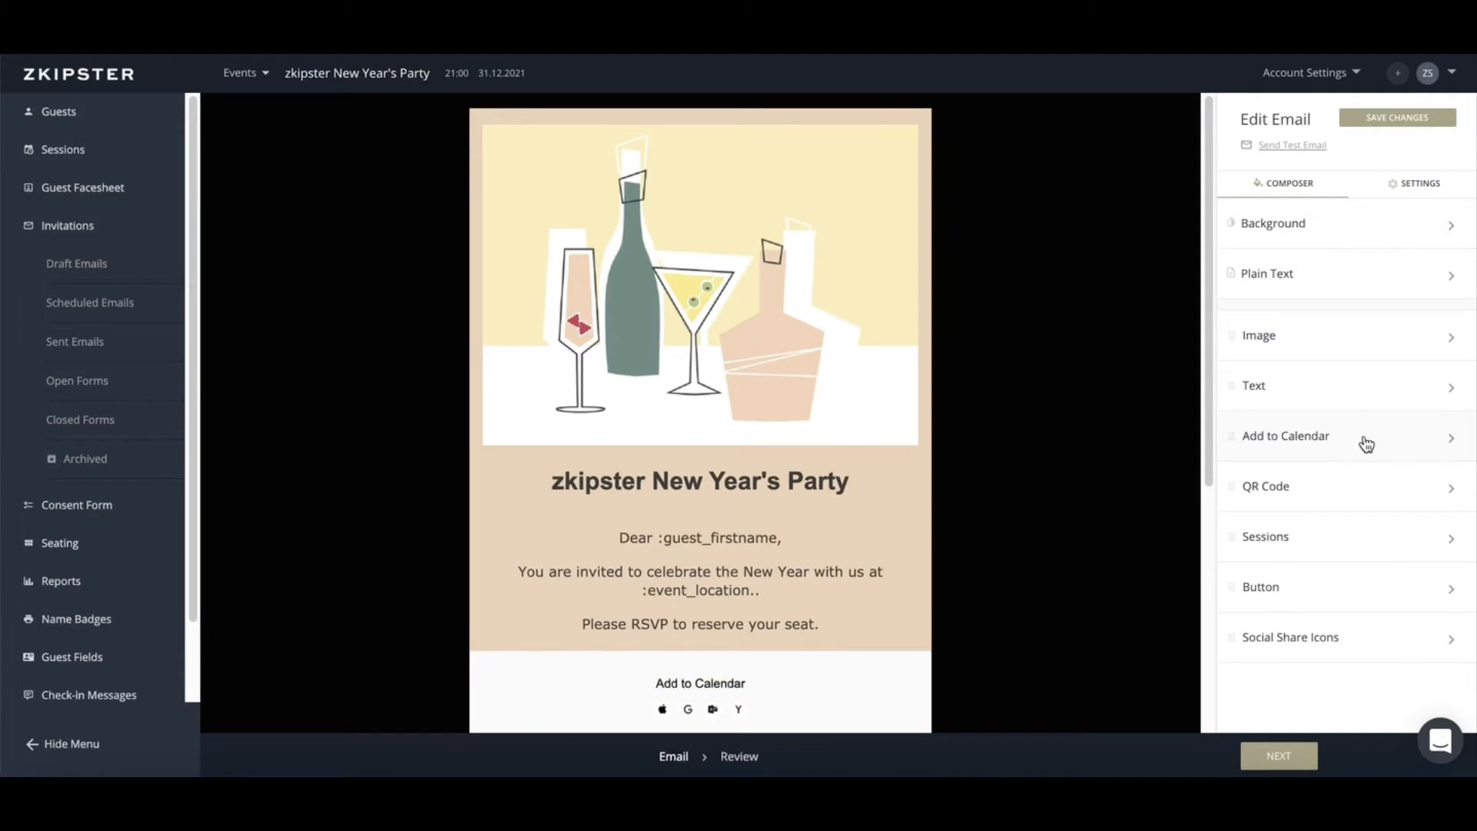
Turn the Add to Calendar block off and back on, and set its icon color to Black
left_click(1365, 443)
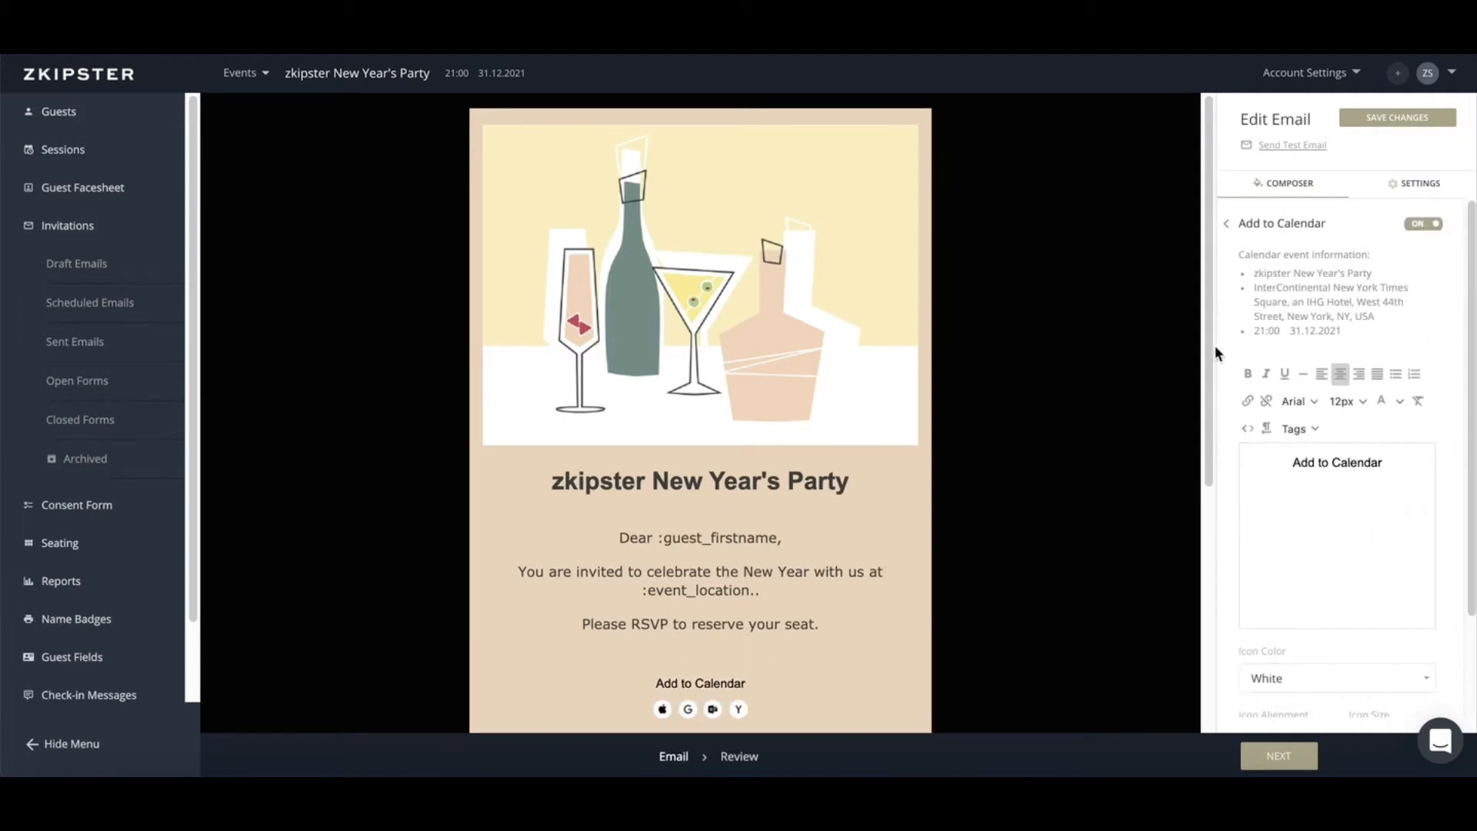
left_click_drag(1212, 345, 1207, 461)
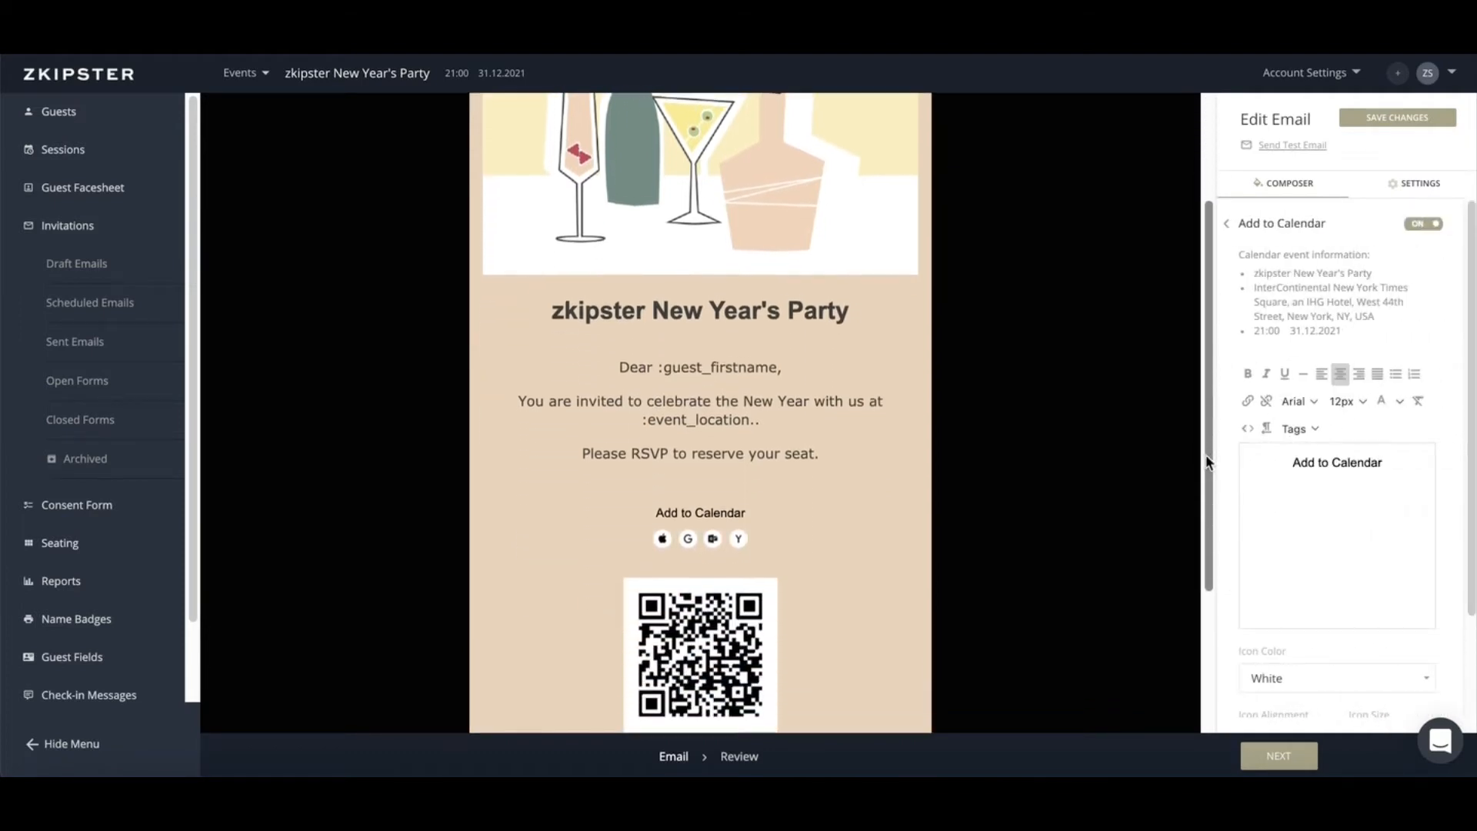
left_click(1425, 225)
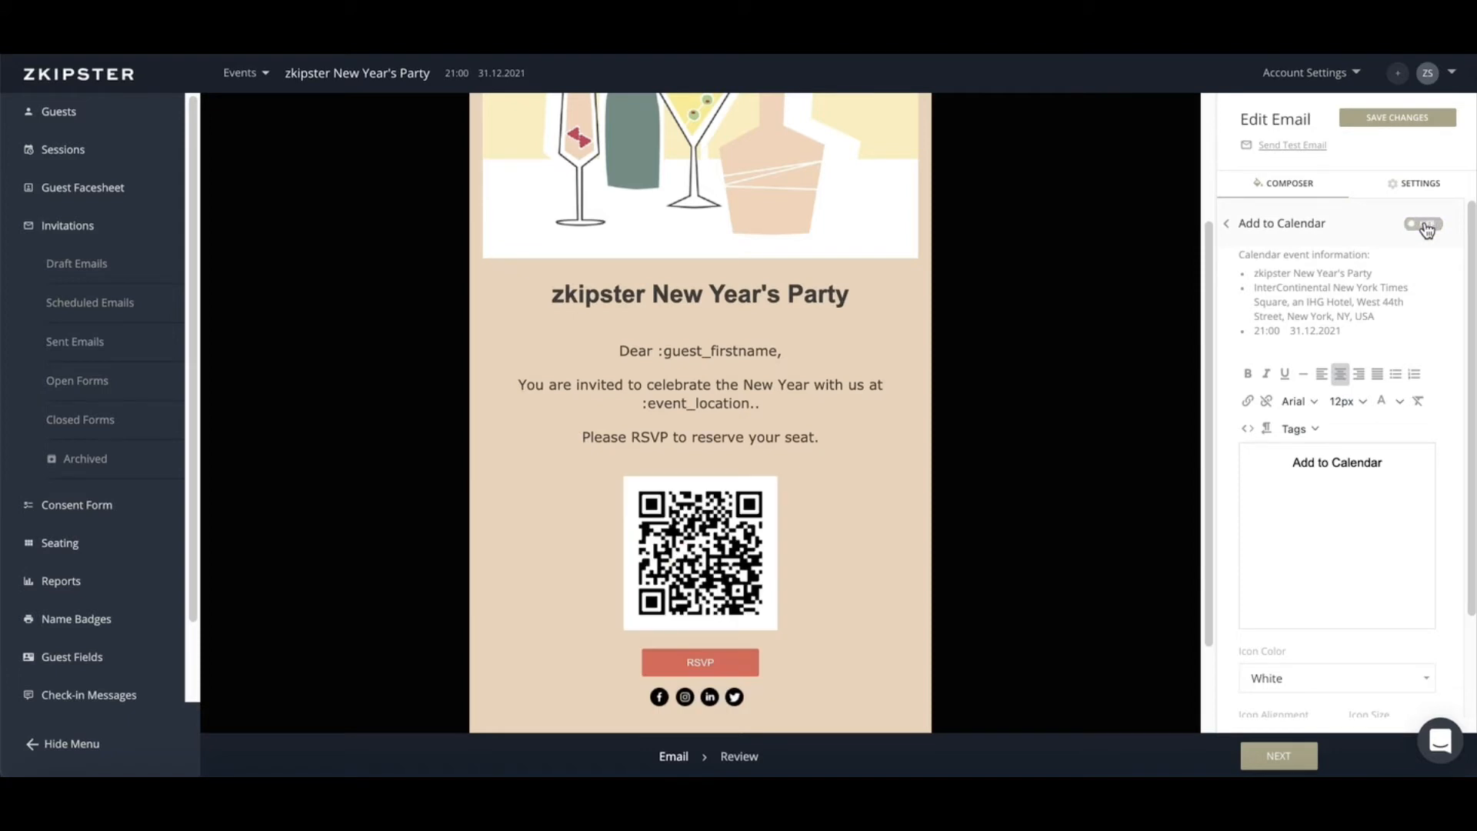
left_click(1425, 225)
scroll(1424, 389, "down", 2)
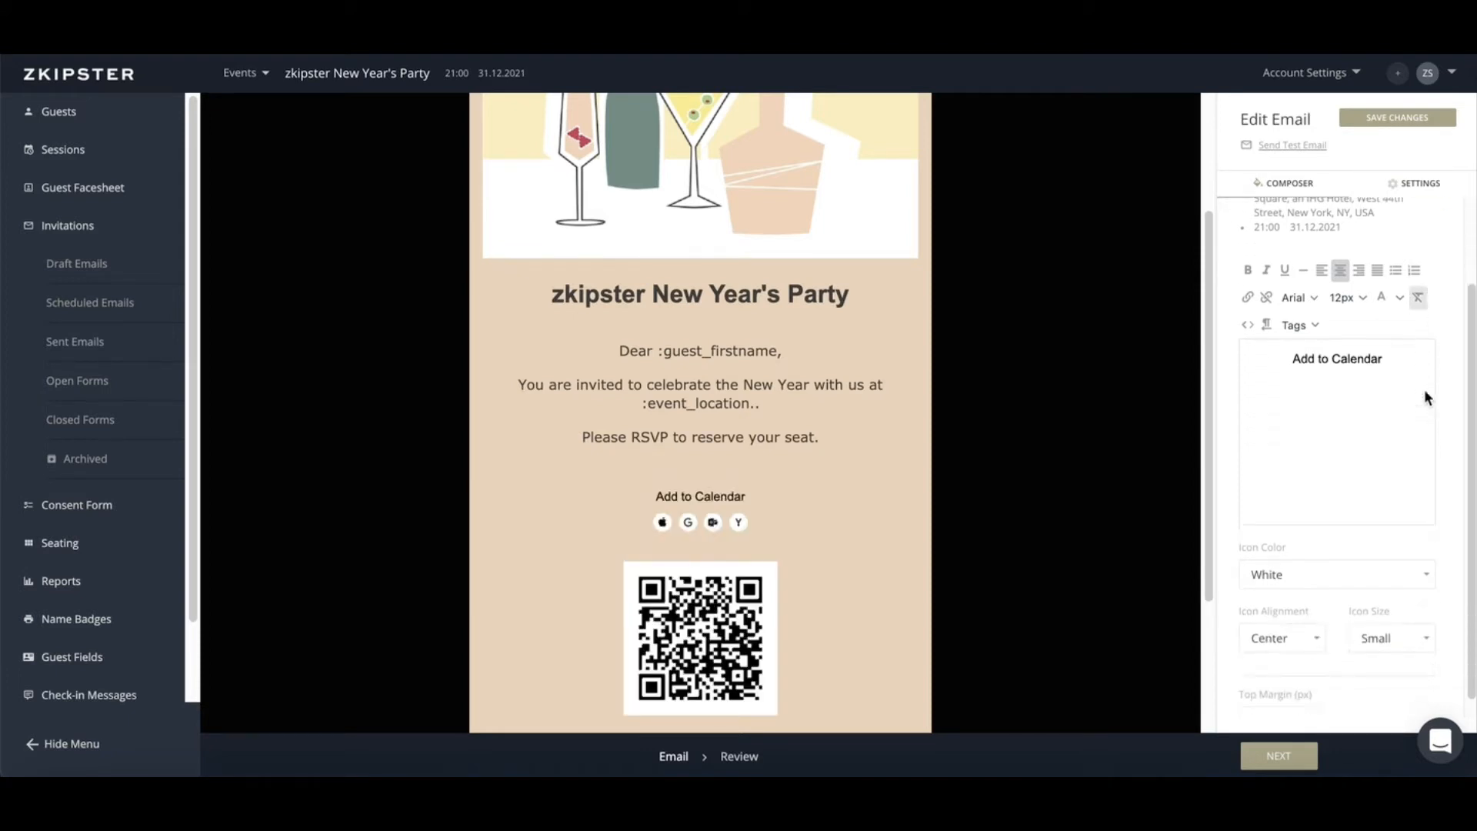
left_click(1366, 564)
left_click(1350, 609)
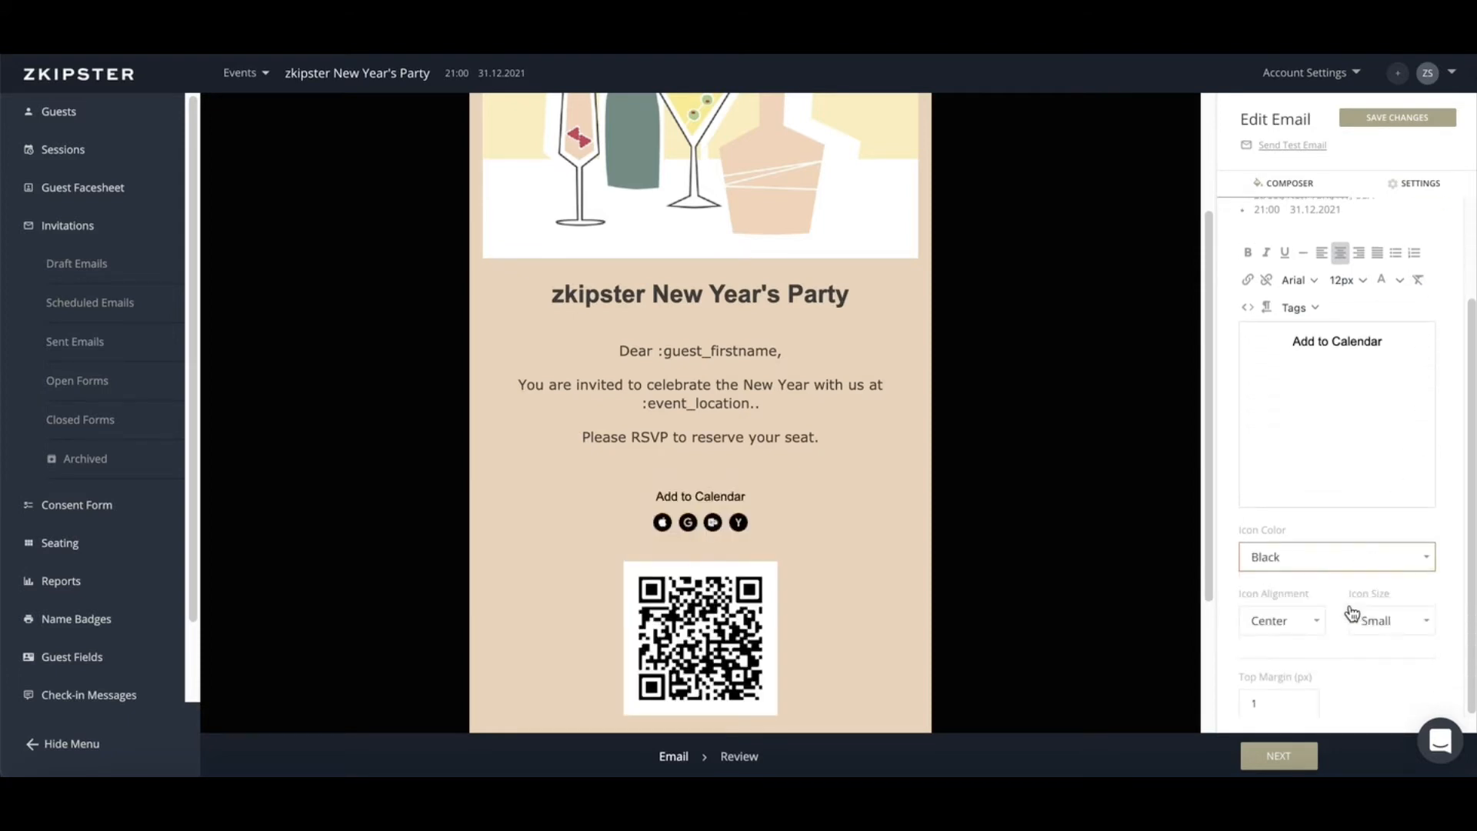
scroll(1314, 391, "up", 3)
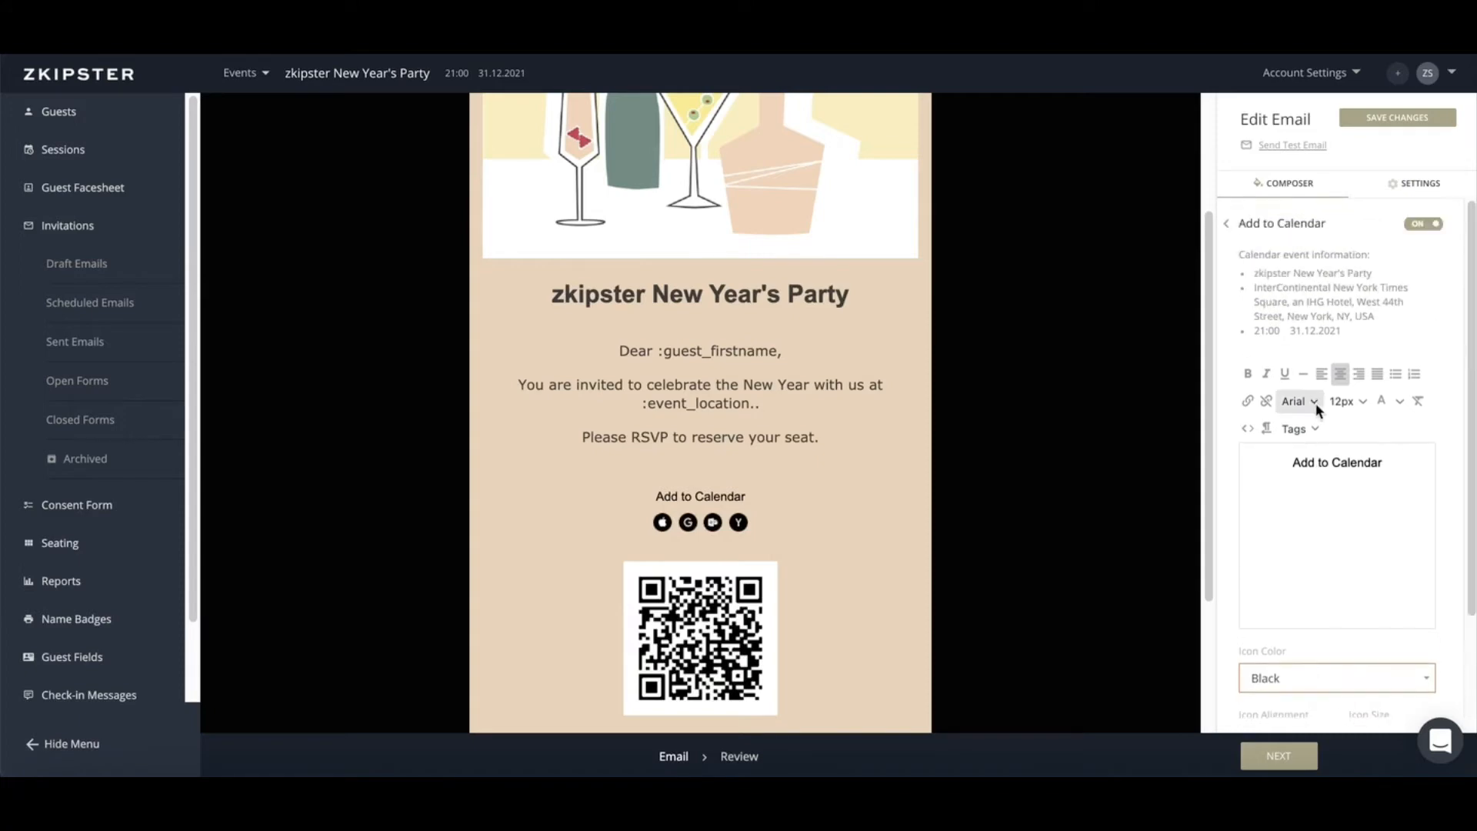
left_click(1247, 224)
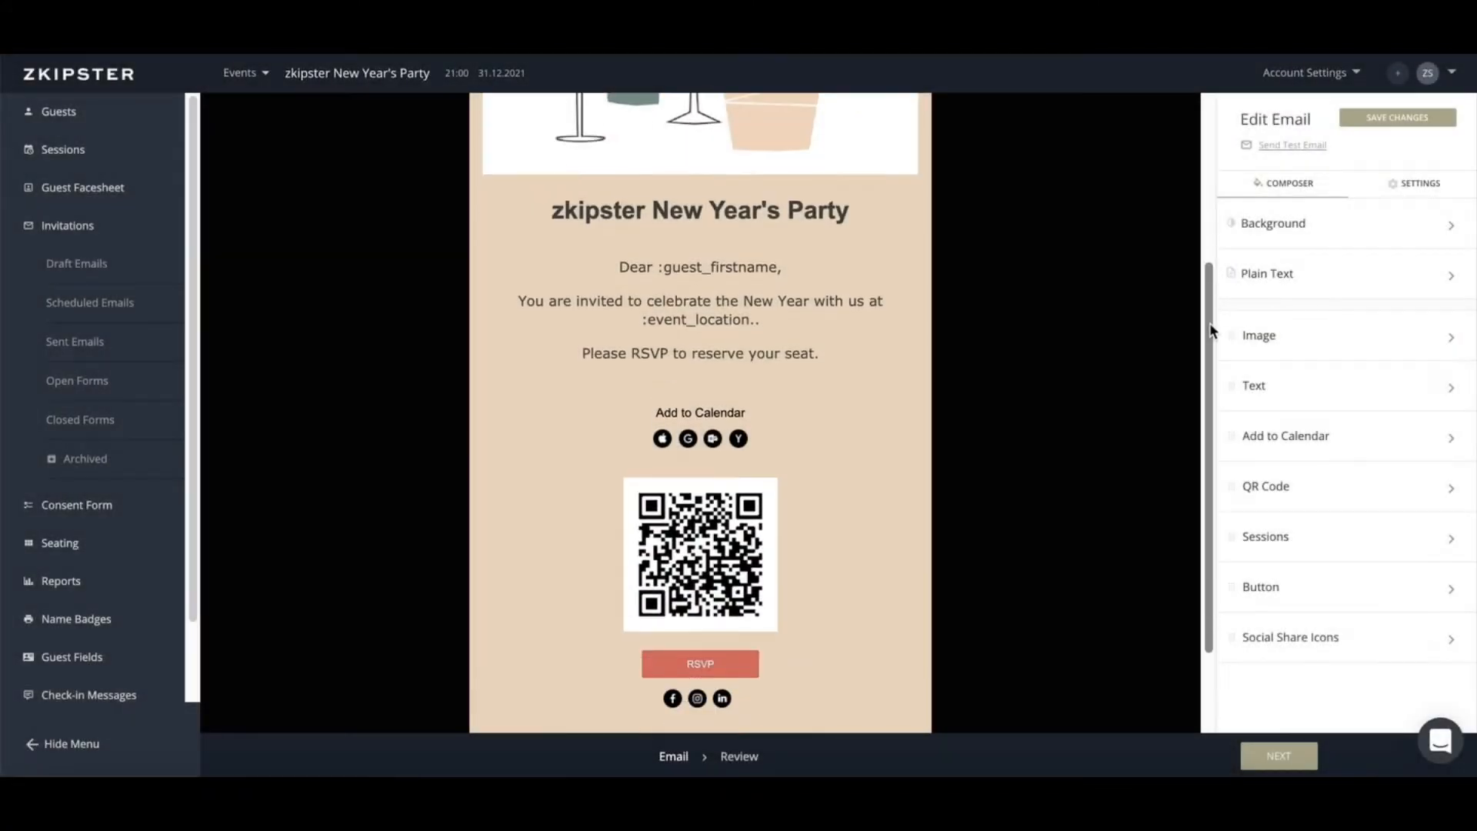
Turn the Social Share Icons block off and back on, and review its icon settings
scroll(1215, 455, "down", 3)
left_click(1302, 638)
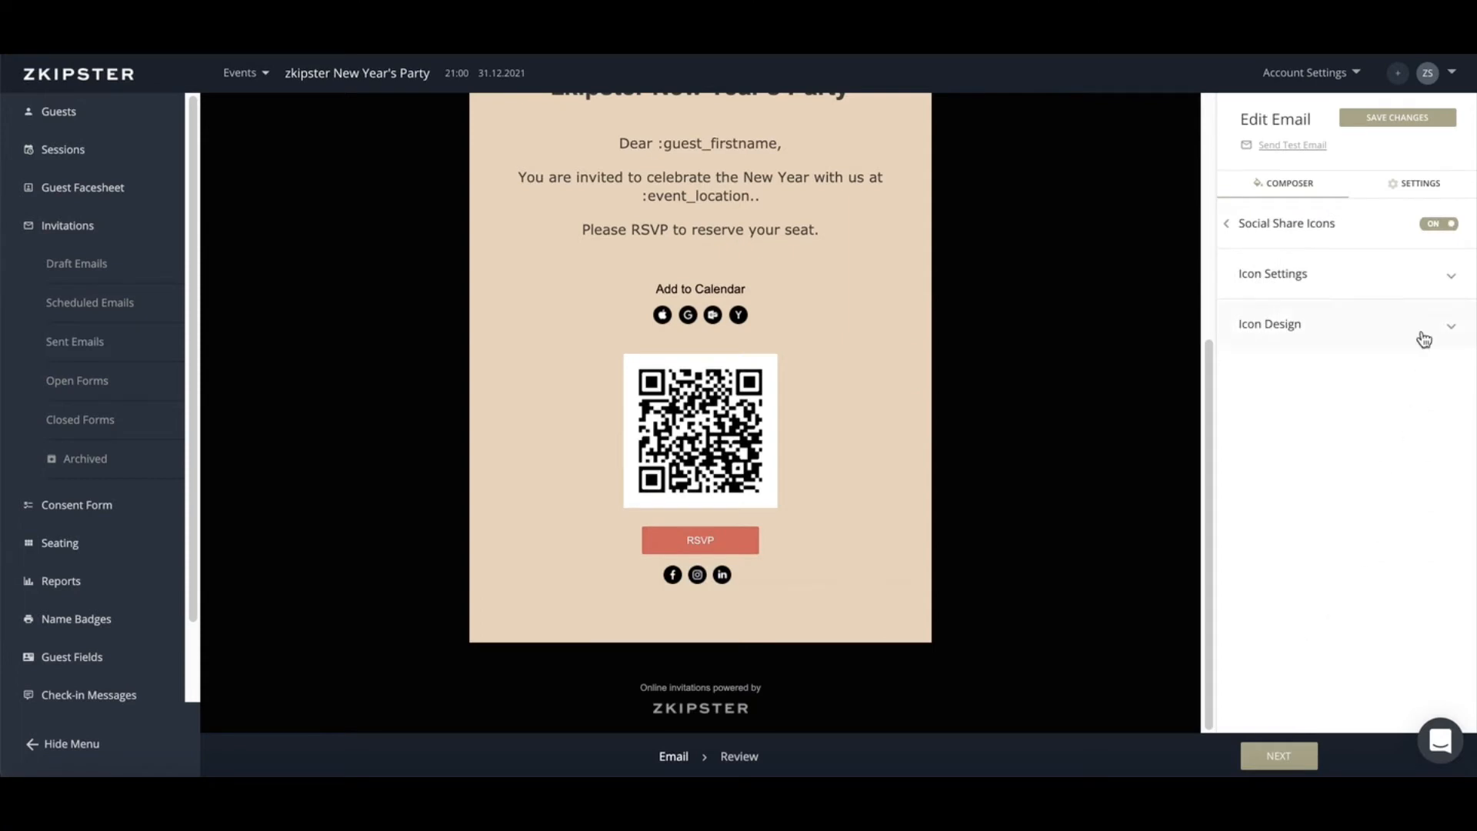
left_click(1444, 224)
left_click(1445, 224)
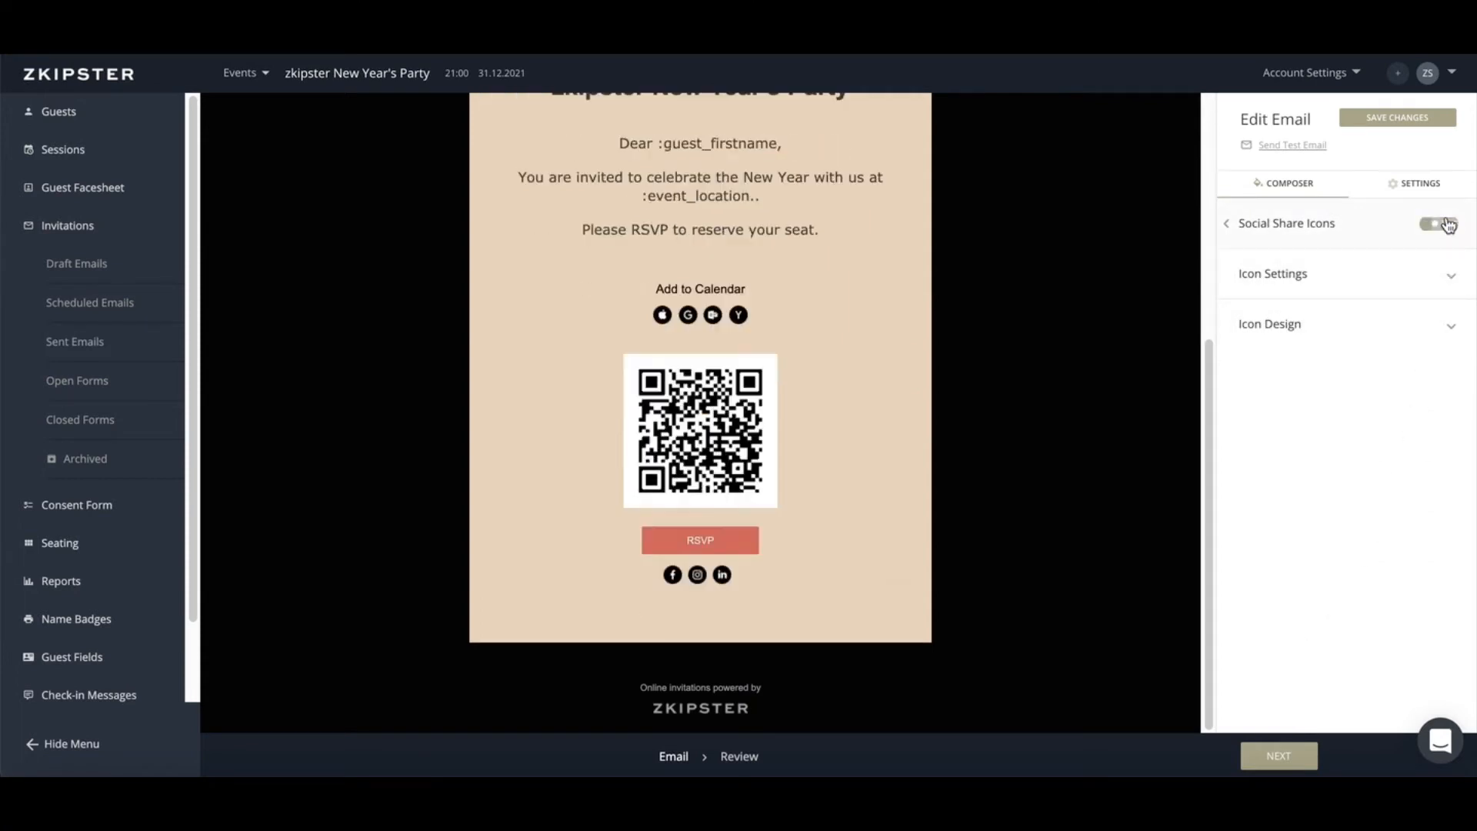
left_click(1446, 266)
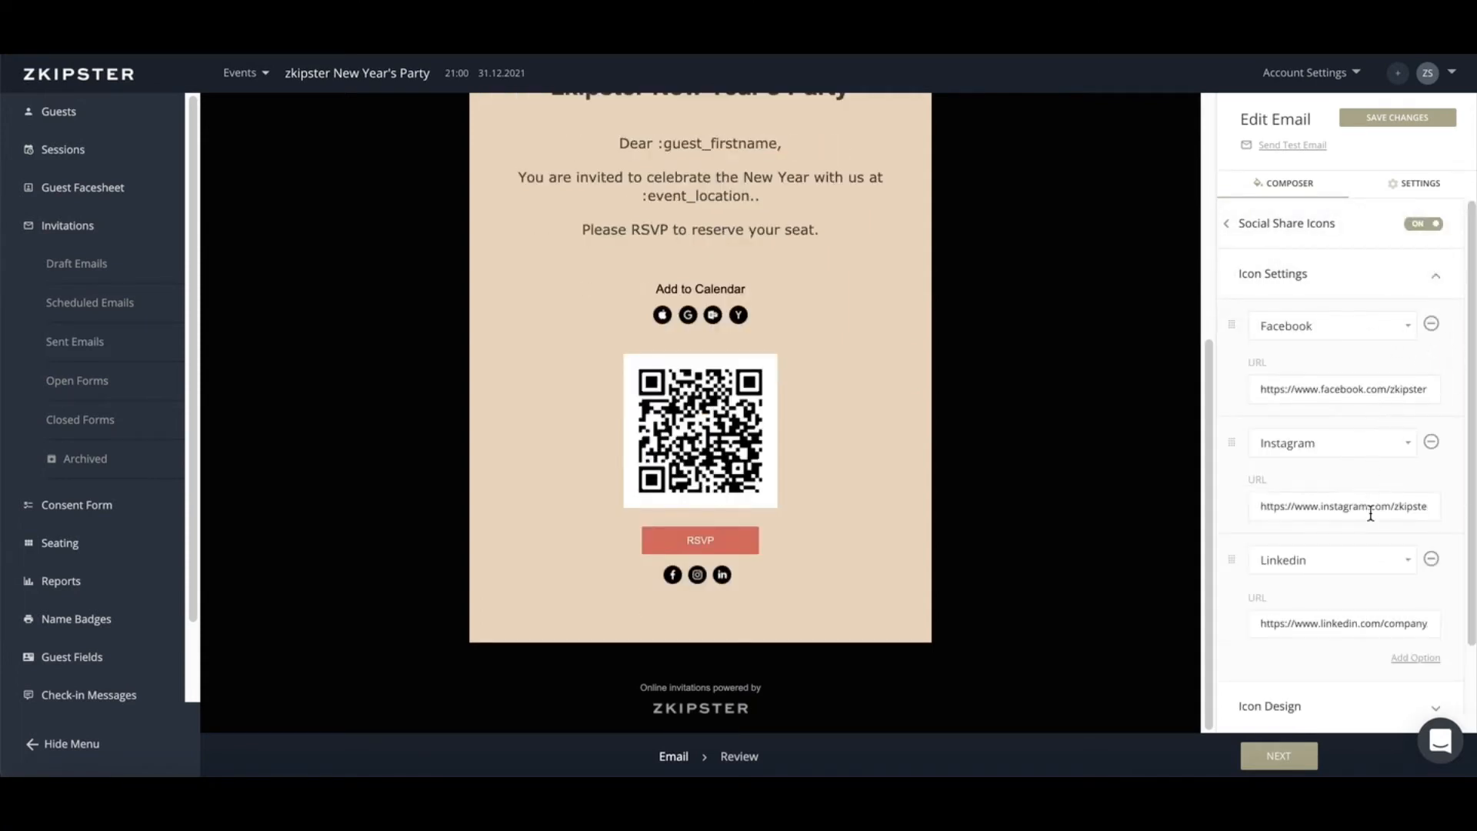
left_click(1288, 229)
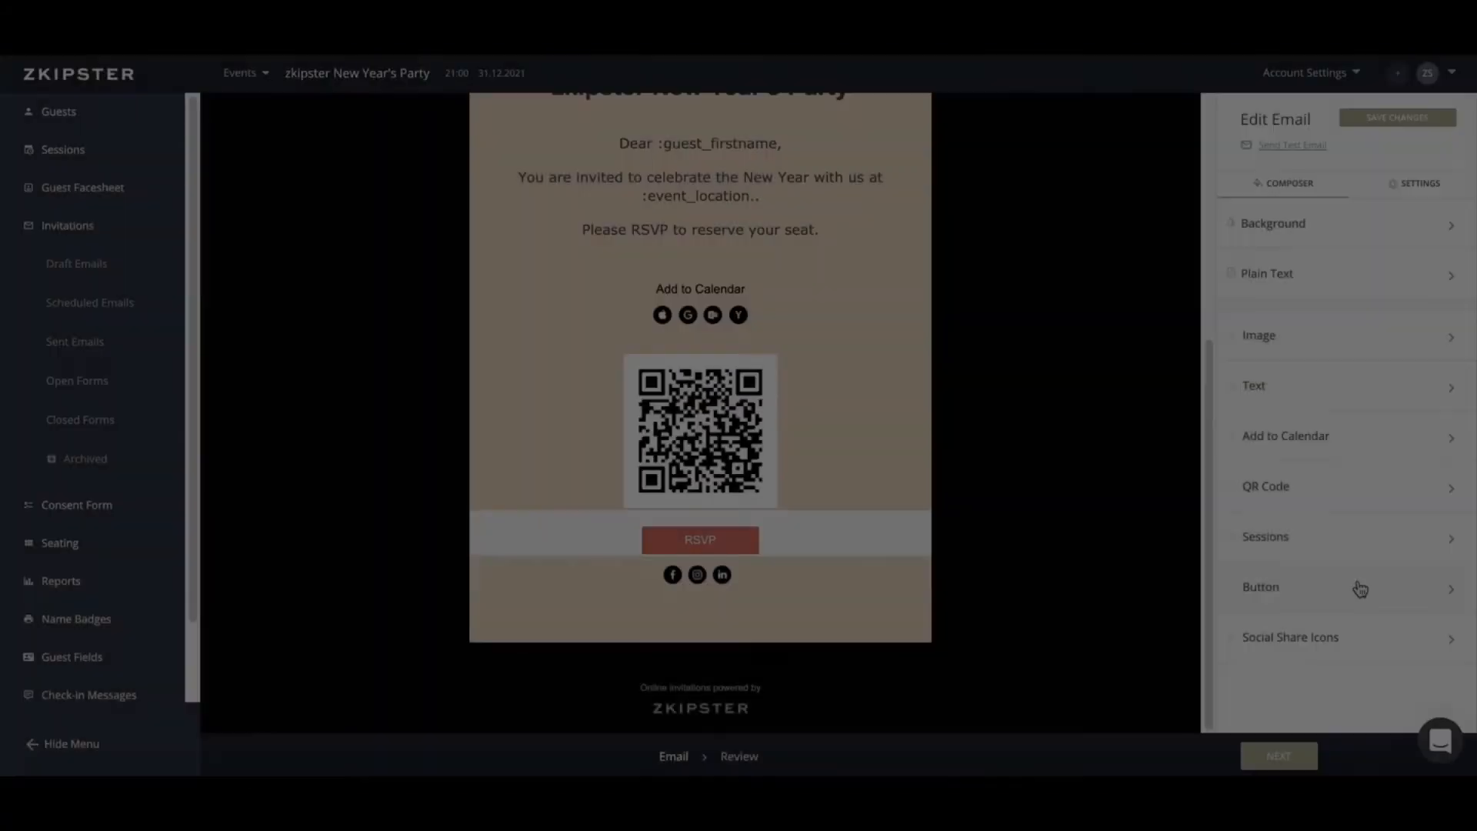
Change the RSVP button's background color to a muted red, about #DB605C
left_click(1357, 586)
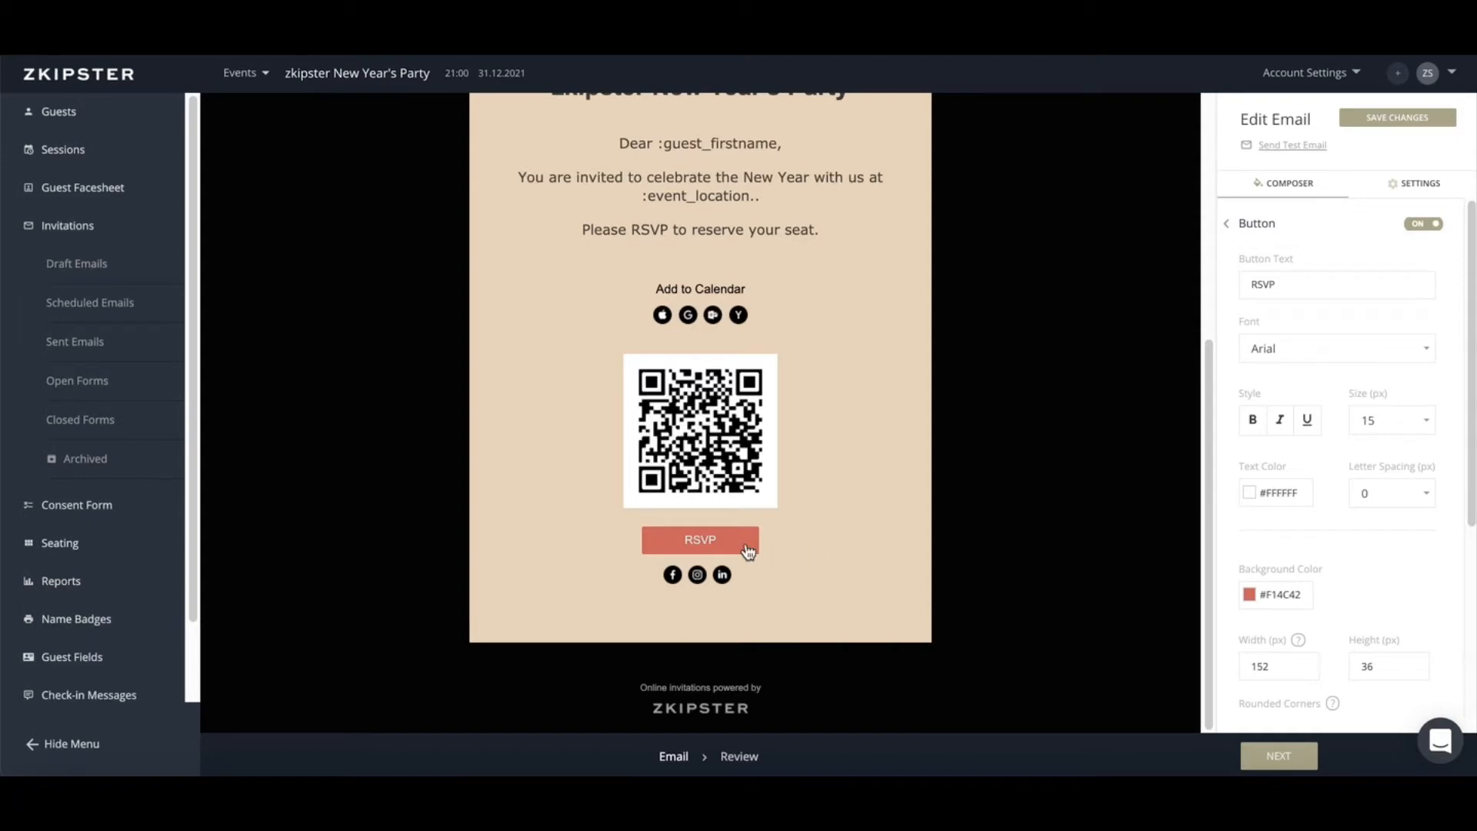
left_click(1257, 596)
left_click_drag(1271, 622, 1306, 627)
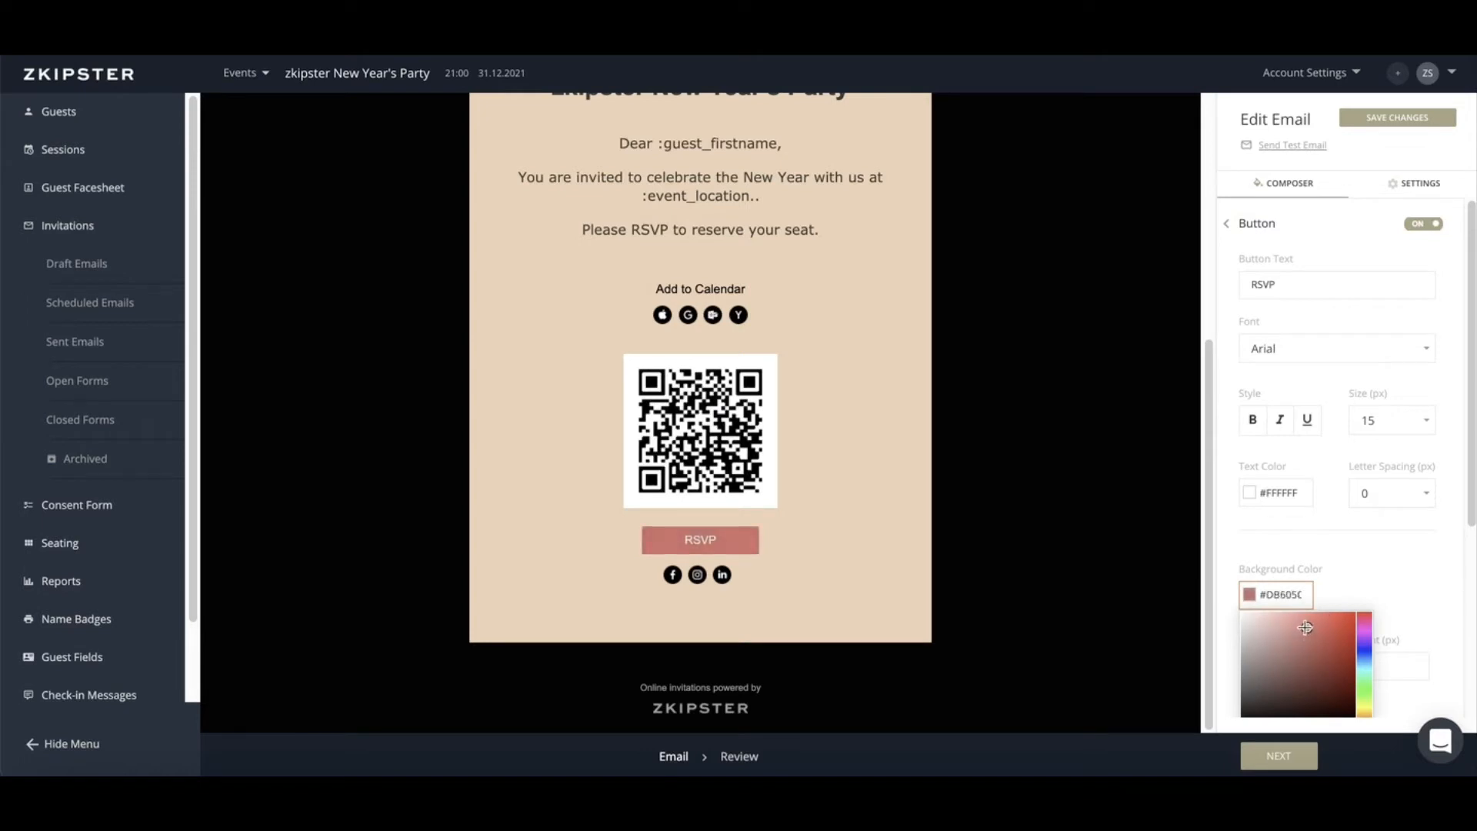
left_click(1417, 569)
Look through the forms available for the RSVP button's link, and set the link type to Web Address (URL)
scroll(1417, 567, "down", 3)
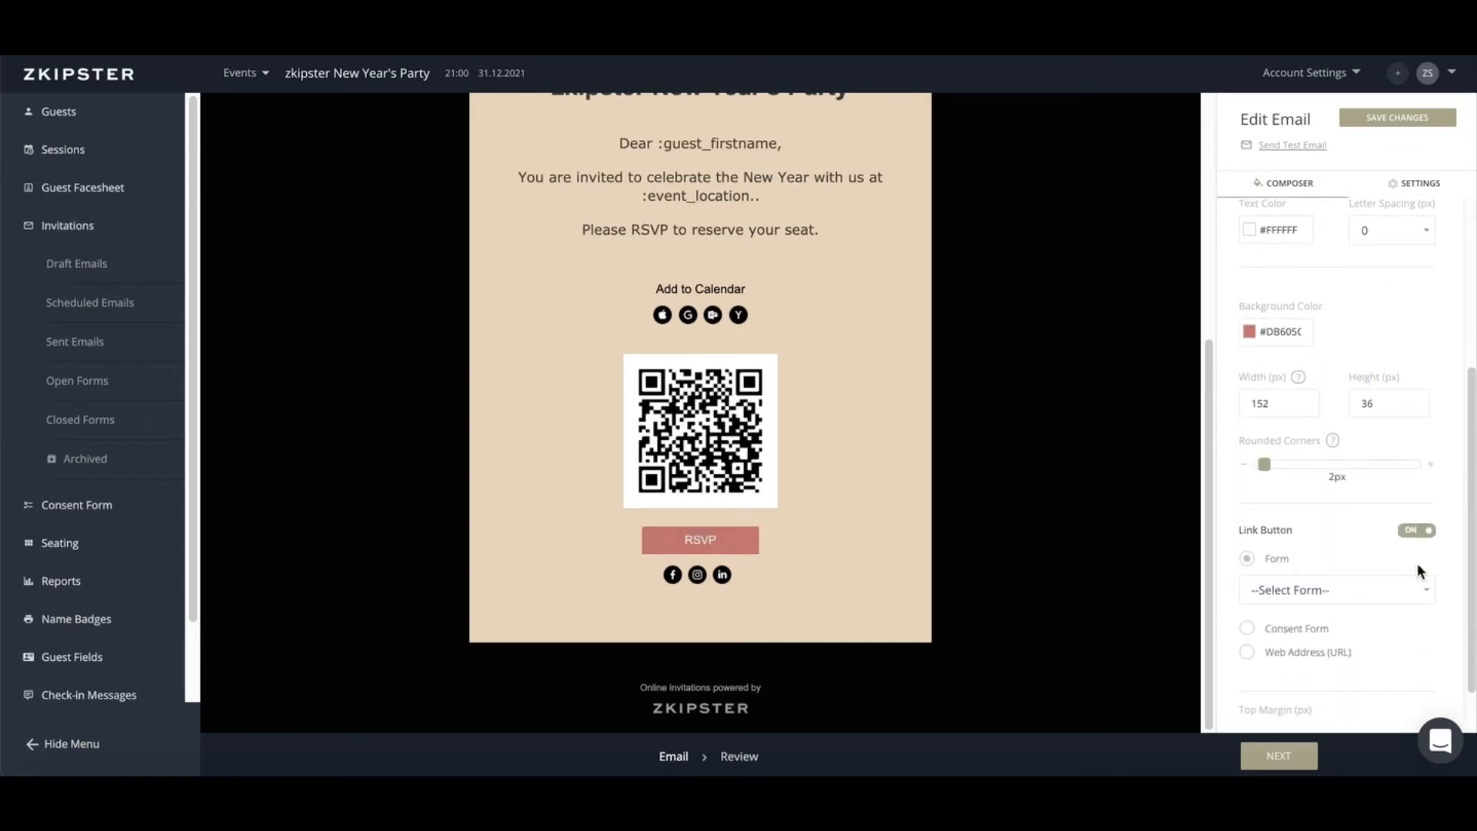
left_click(1402, 597)
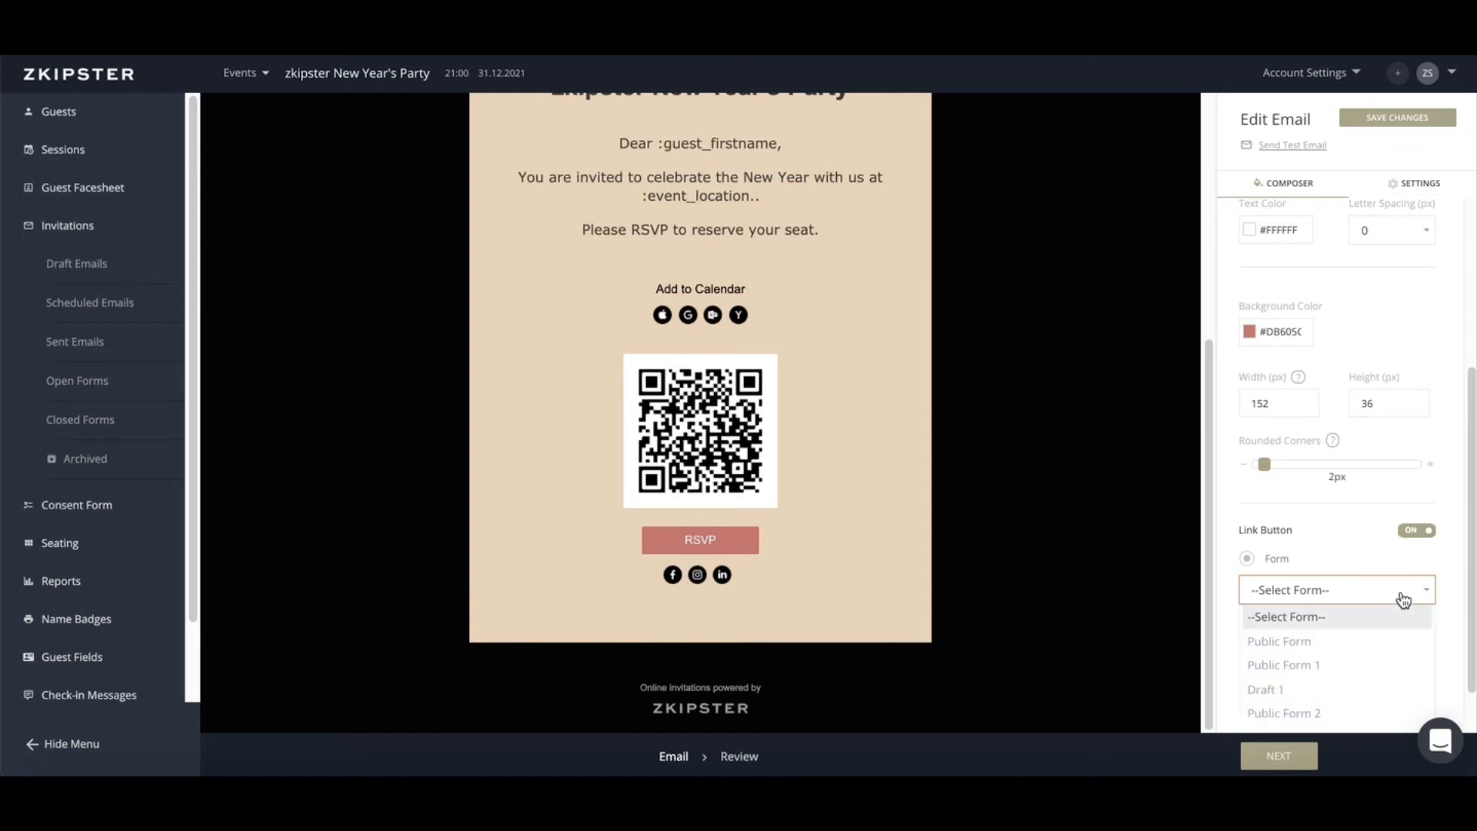
left_click(1402, 598)
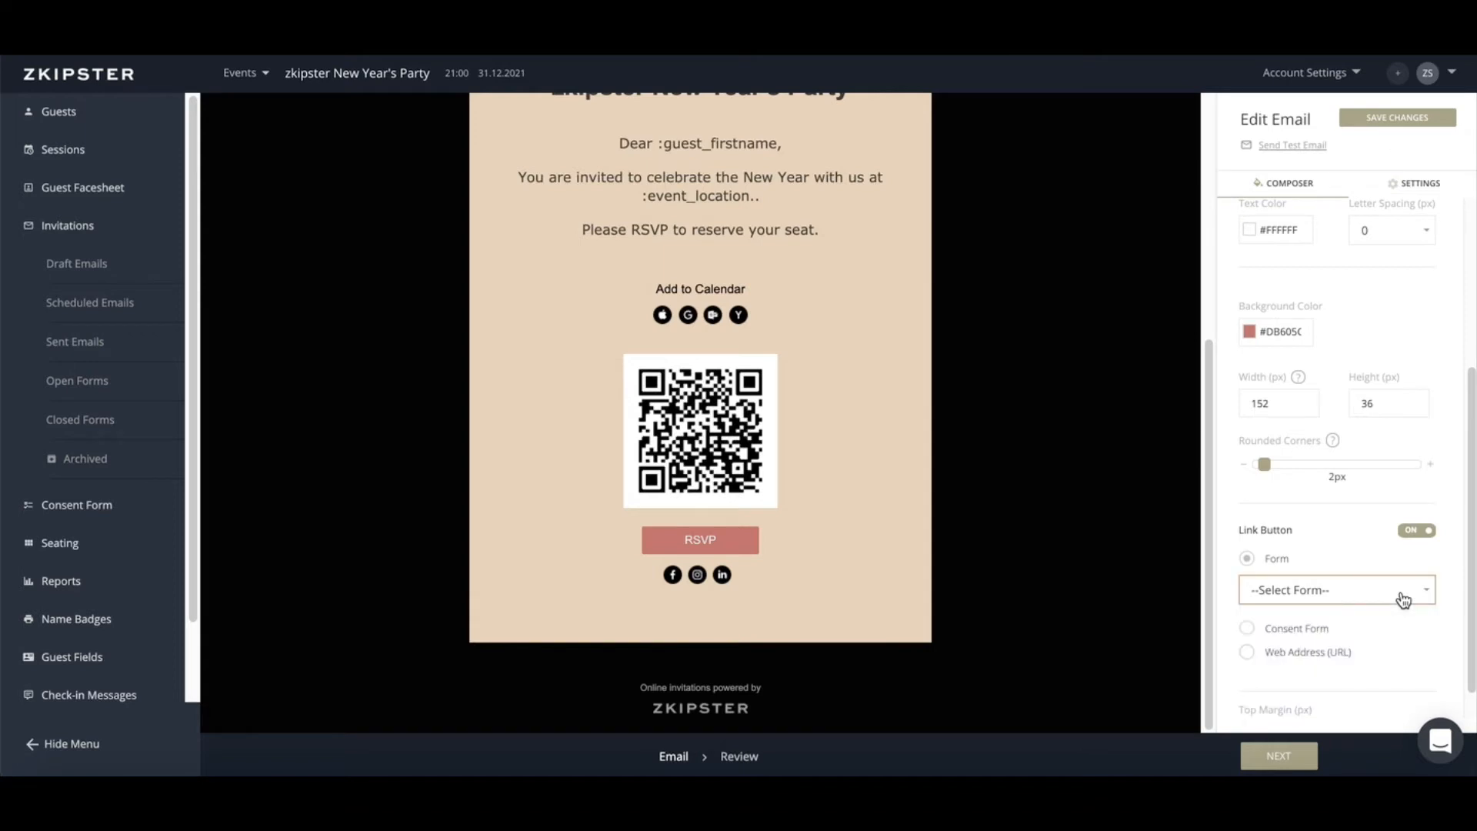
left_click(1247, 652)
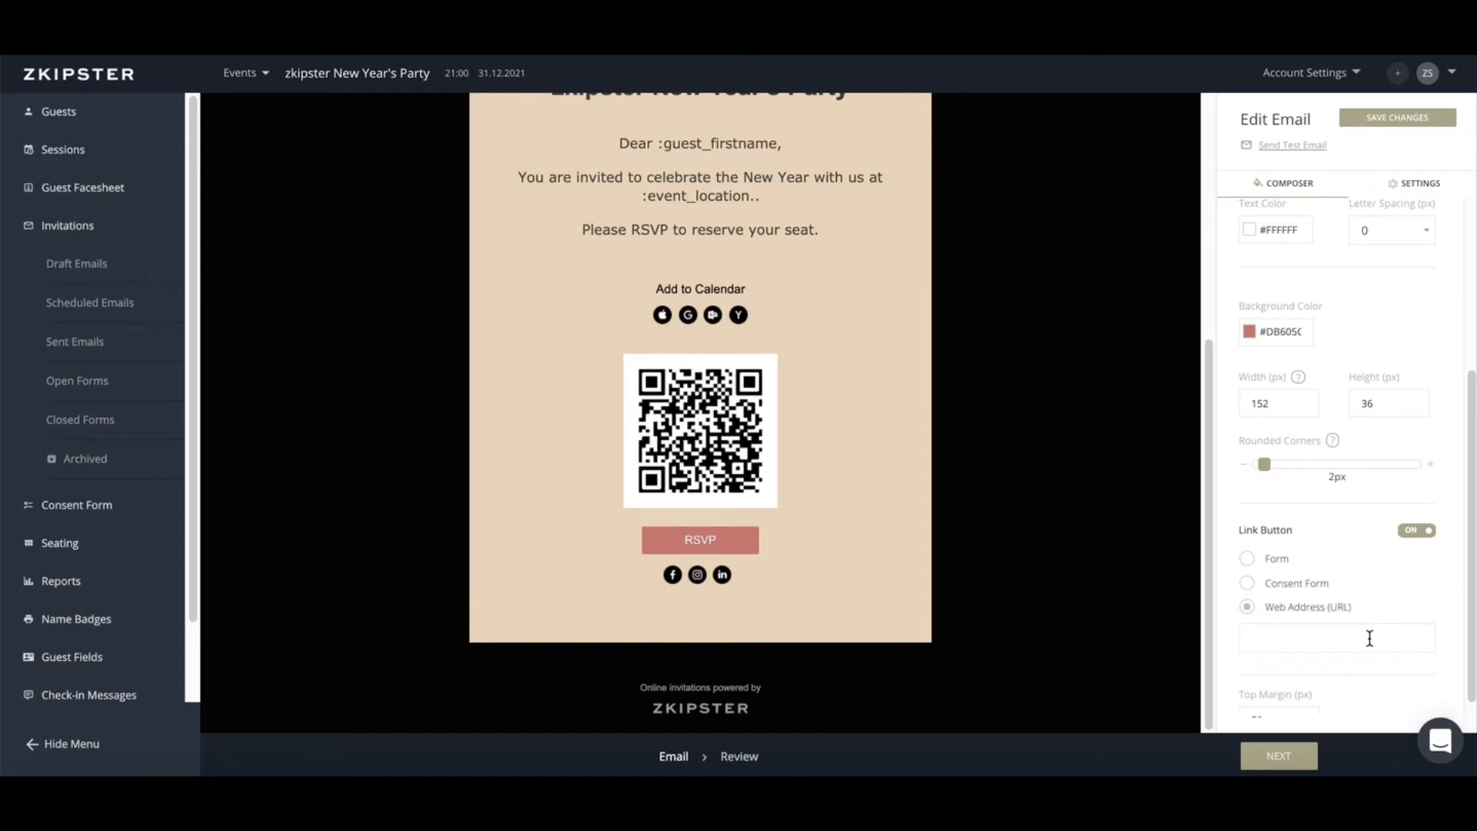
Set the RSVP button's link type back to Form and return to the list of email sections
left_click(1246, 559)
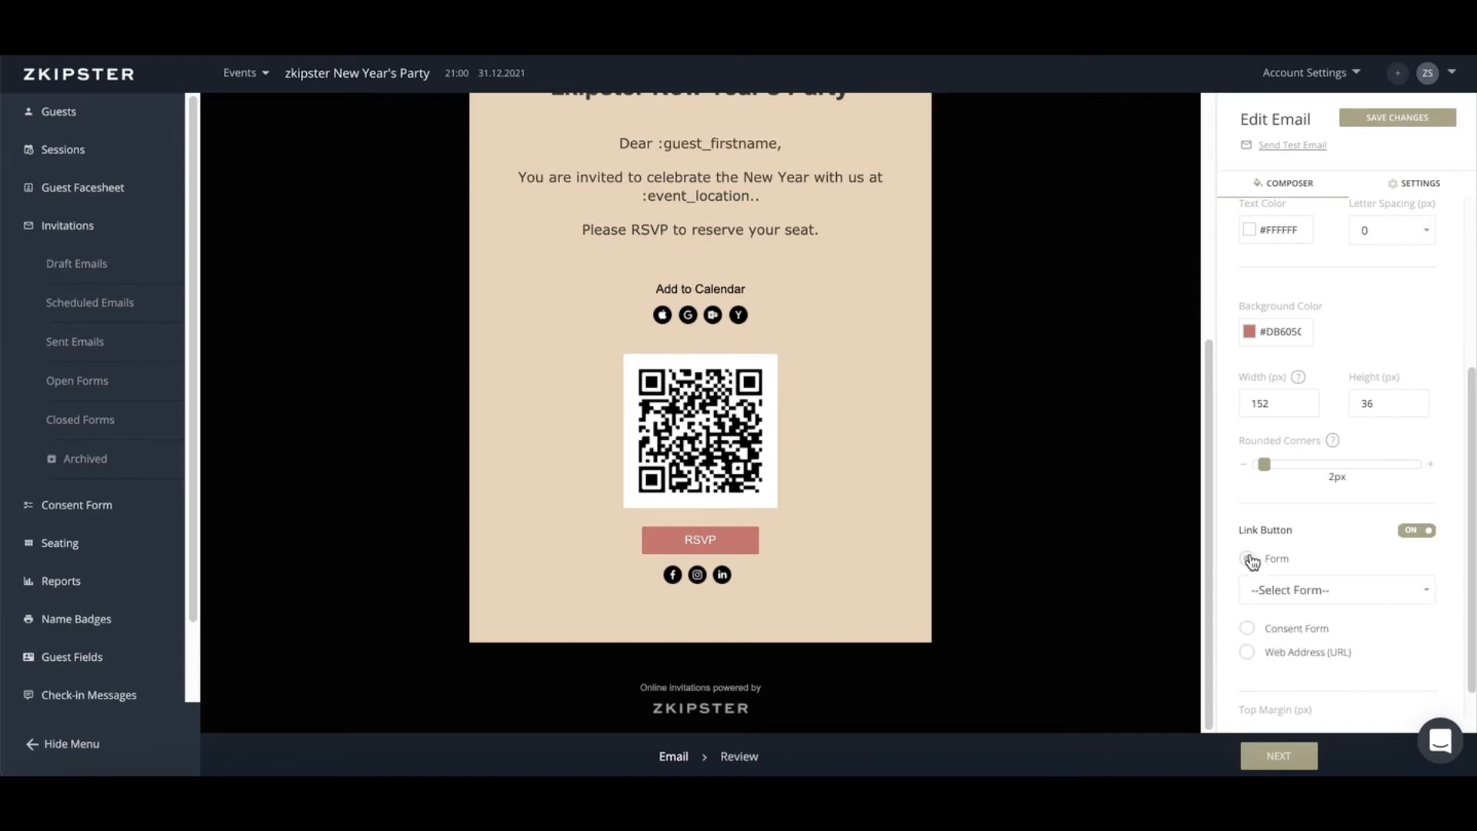
scroll(1364, 555, "up", 5)
left_click(1259, 227)
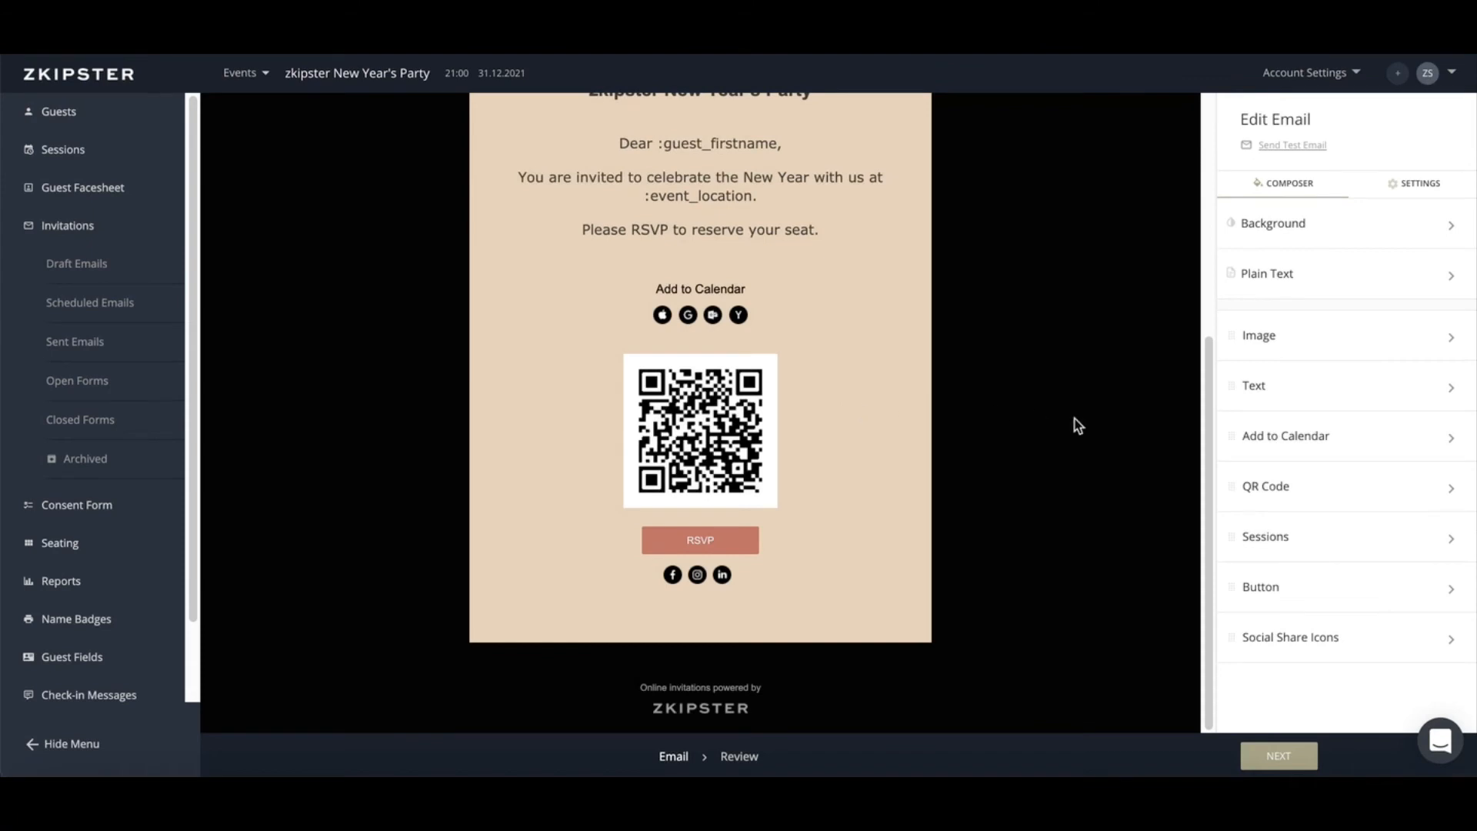
Review the QR Code section's settings and its available QR code value options, then return to the section list
left_click(1281, 484)
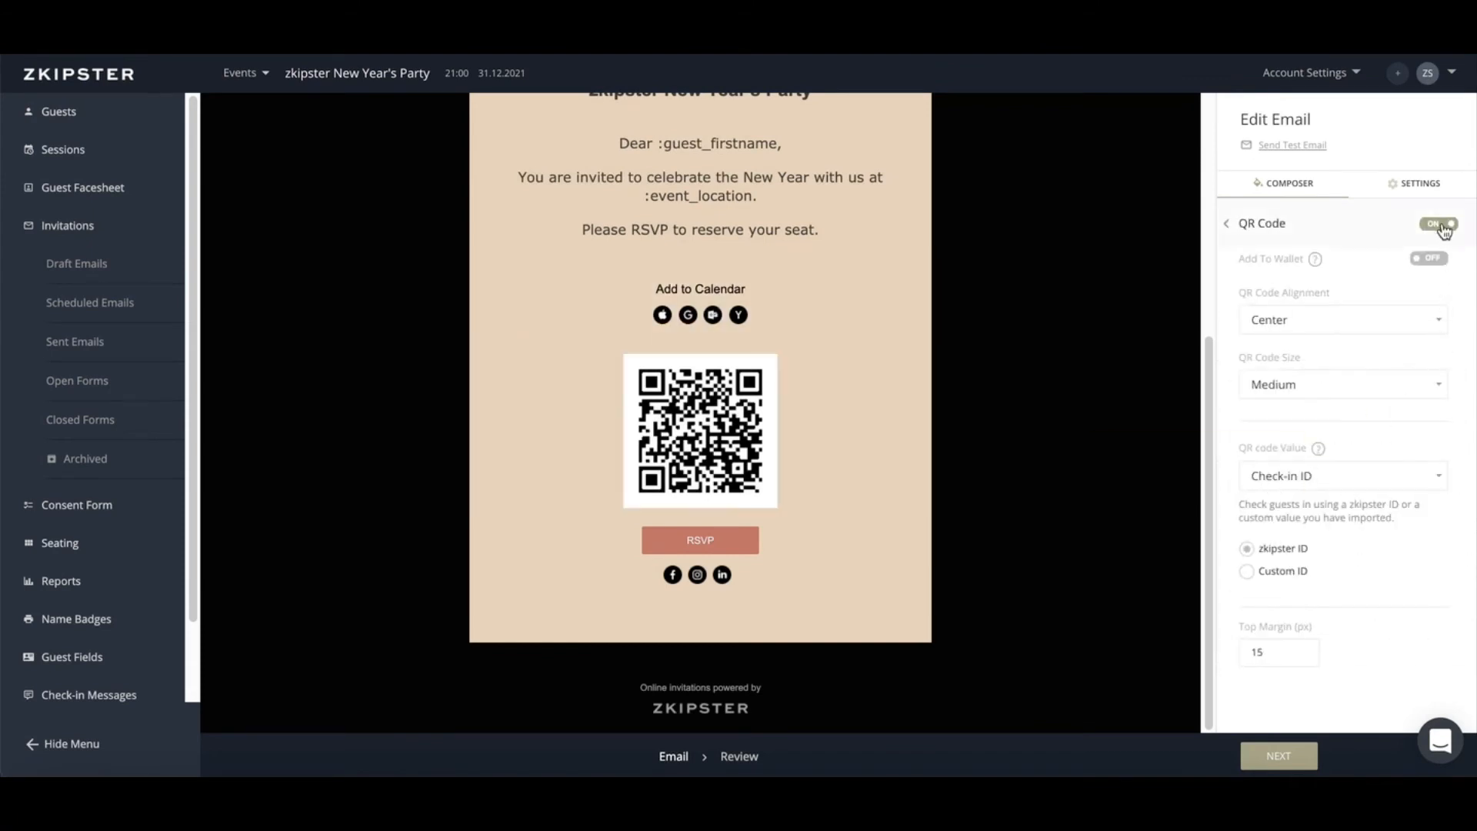
left_click(1399, 475)
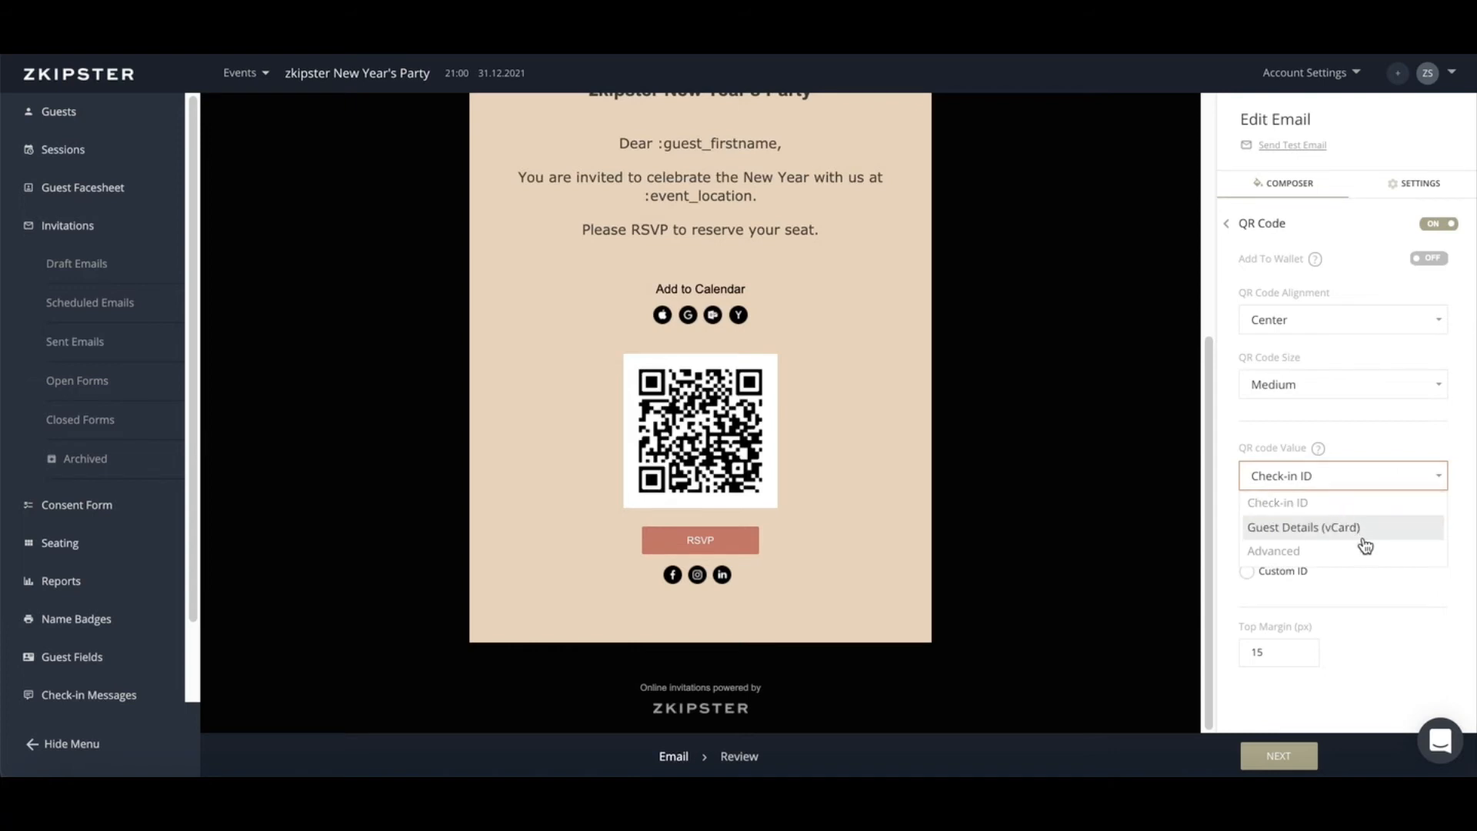
left_click(1405, 448)
left_click(1275, 228)
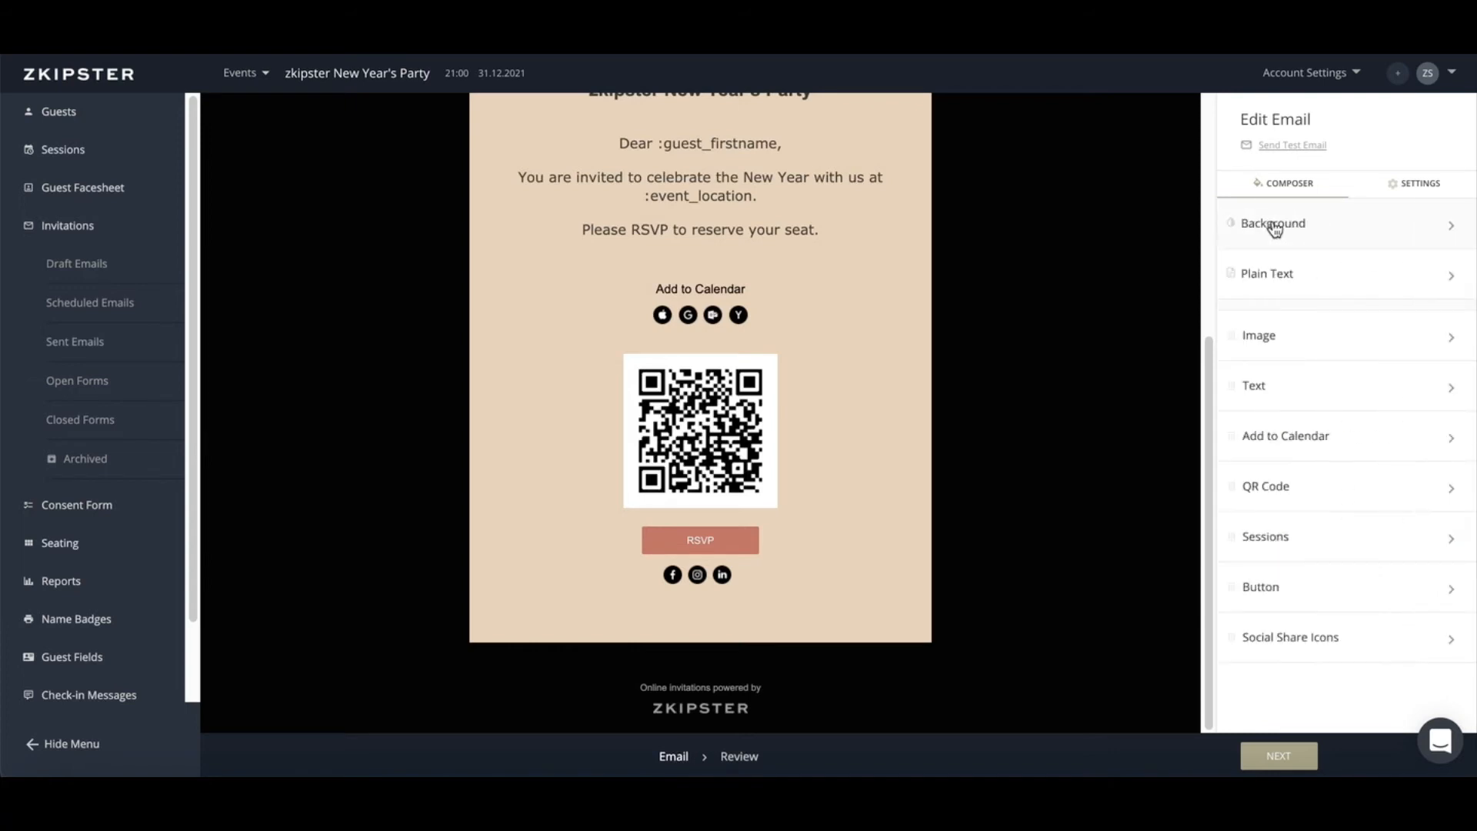
Try turning on the Sessions section and explore its Session Name and Add To Calendar settings
left_click(1352, 538)
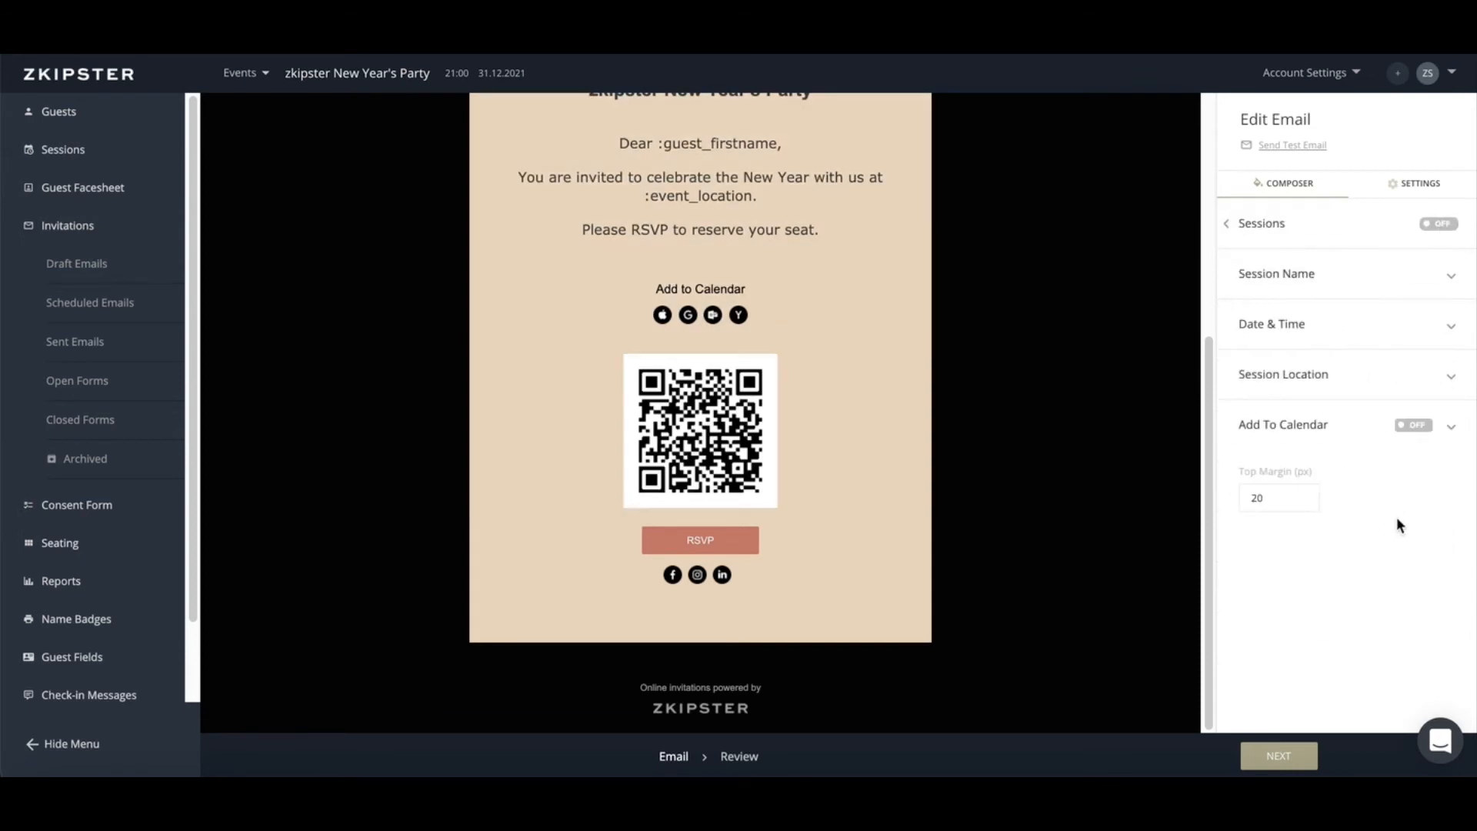
left_click(1439, 225)
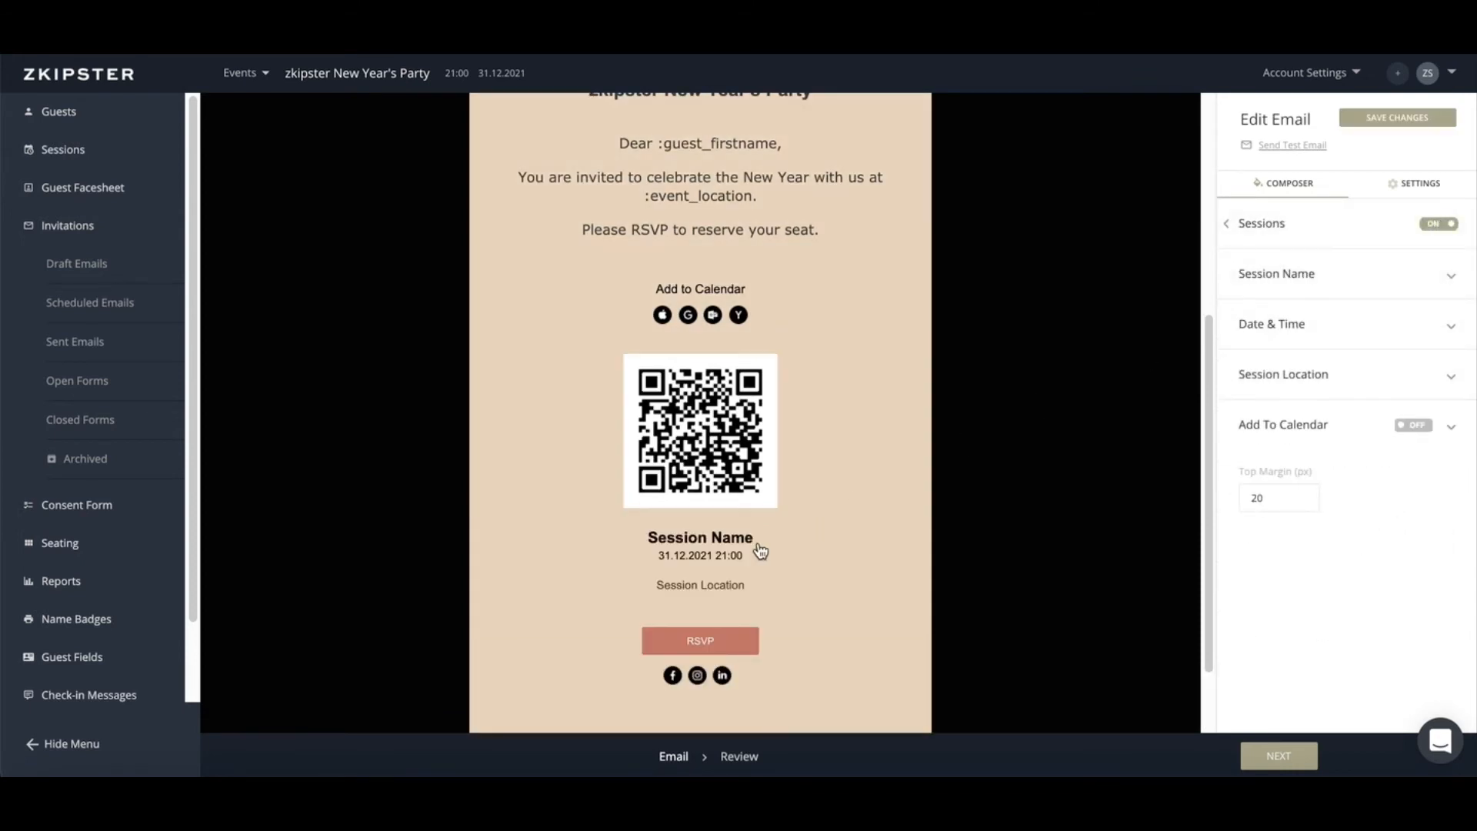
left_click(1422, 285)
left_click(1436, 286)
left_click(1416, 428)
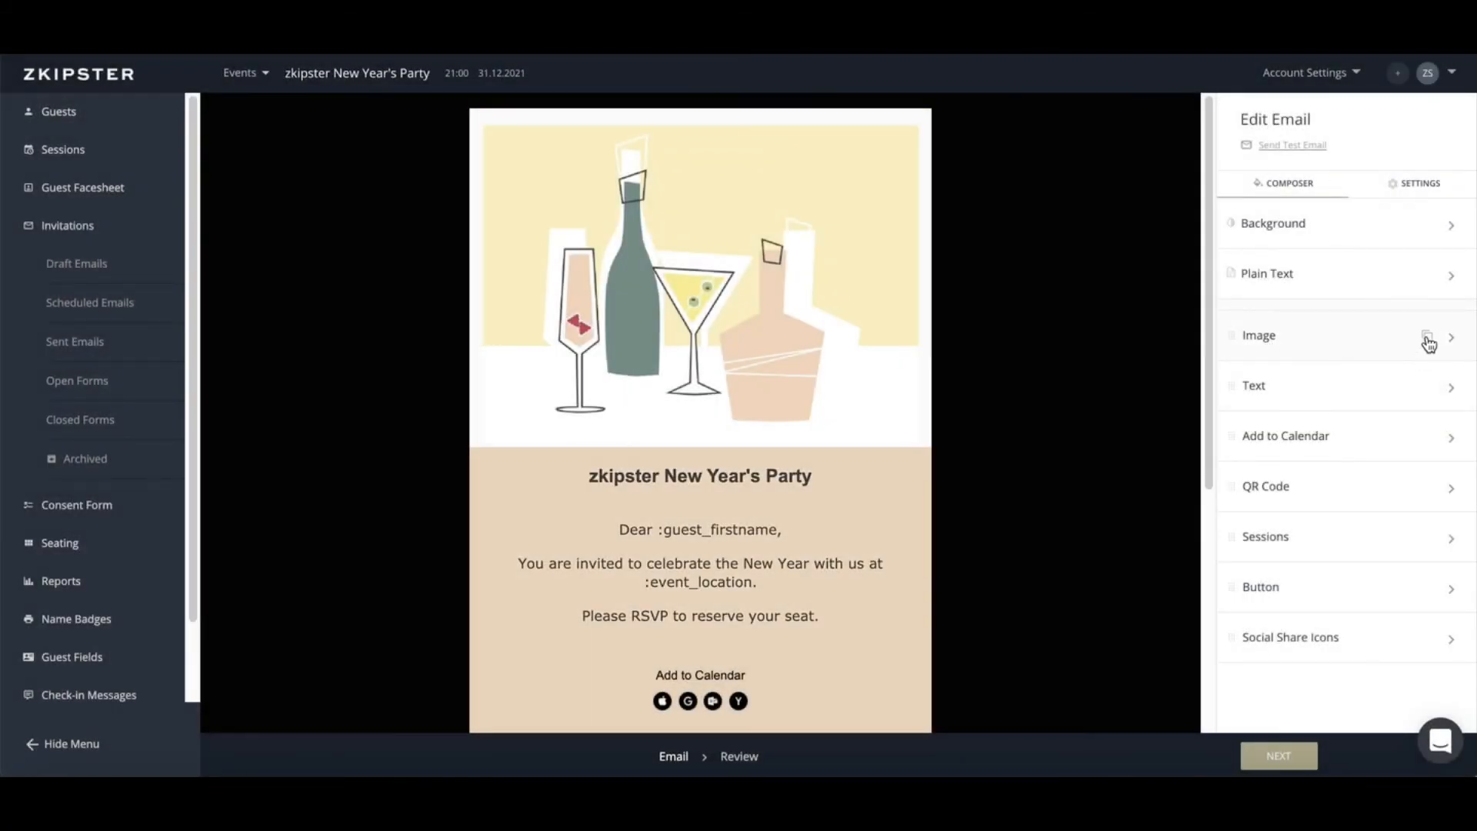
Duplicate the Image section and move one copy between the Sessions and Button sections
left_click(1427, 339)
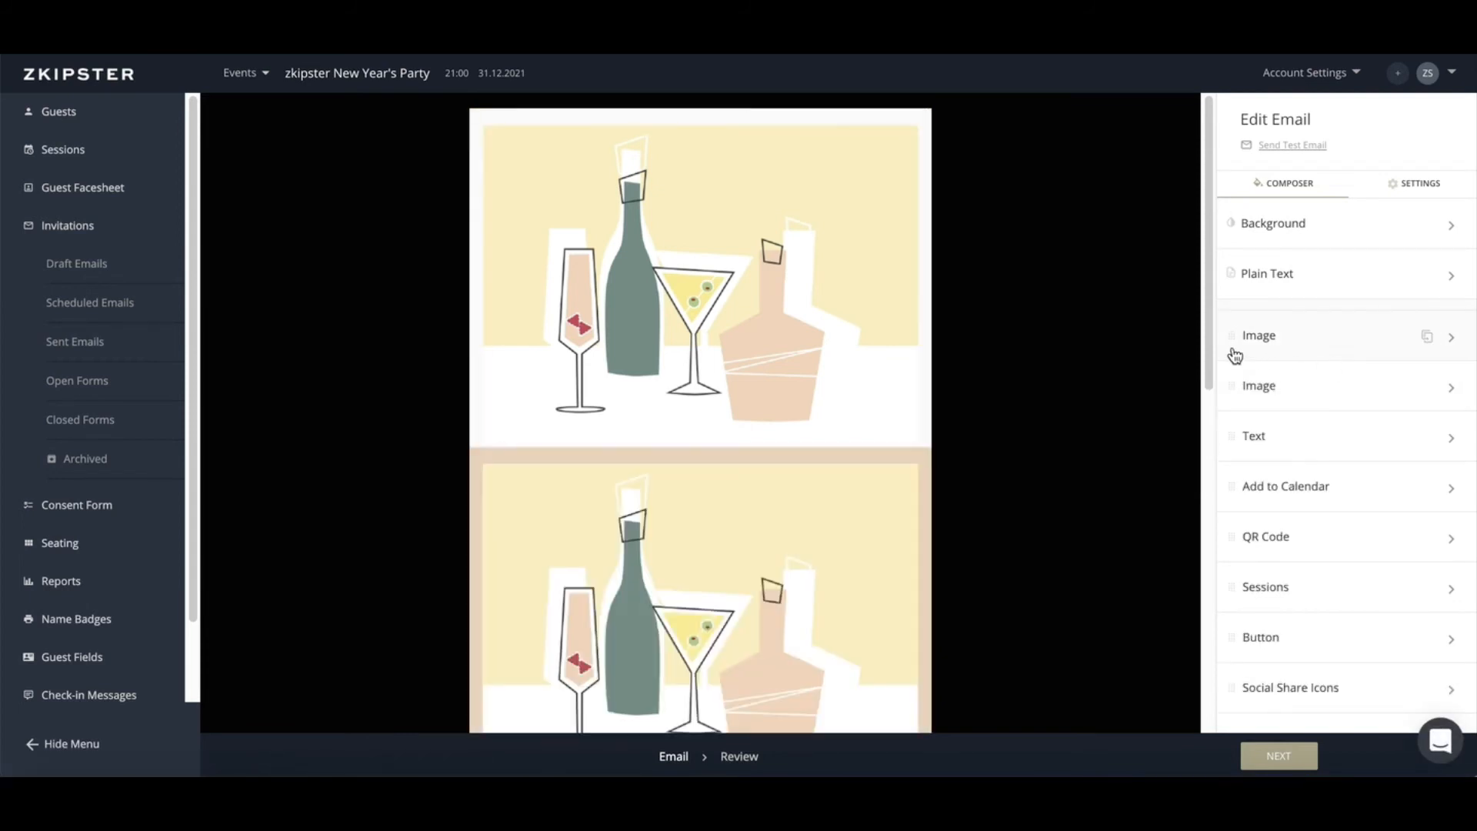
left_click_drag(1209, 346, 1262, 431)
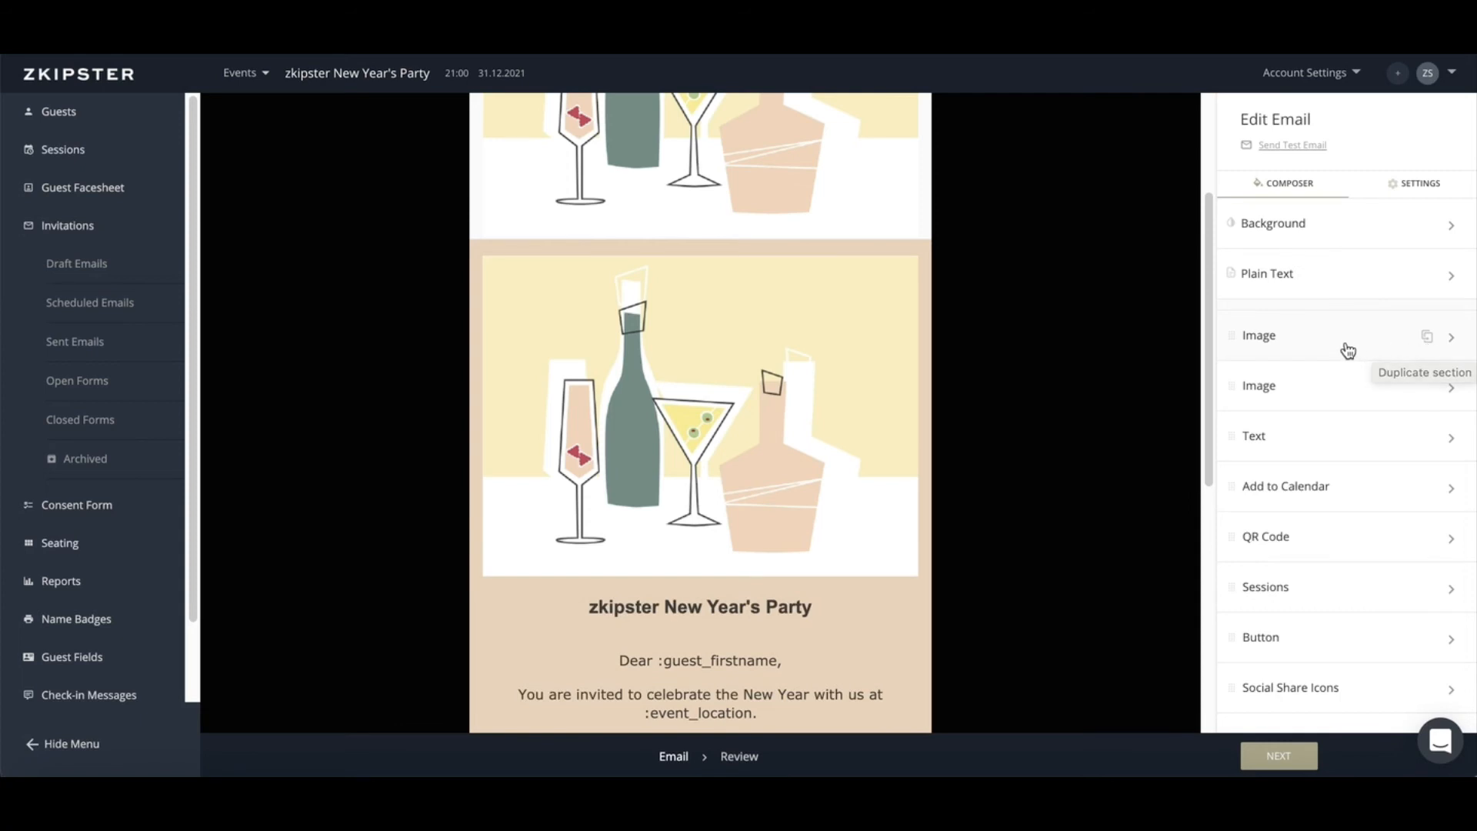
left_click_drag(1308, 395, 1322, 558)
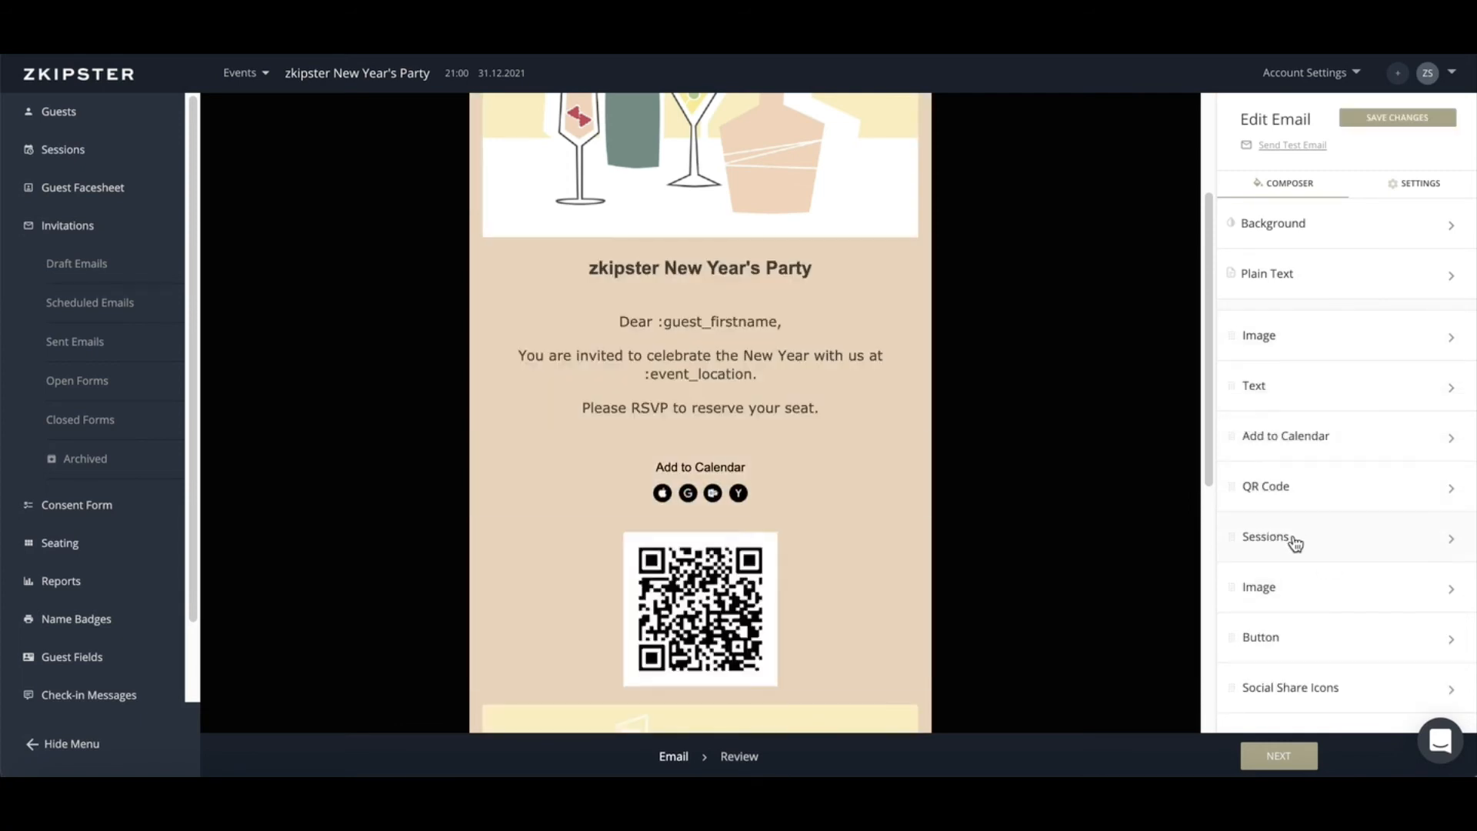
Move the Button section directly below the Text section, ahead of Add to Calendar
left_click_drag(1297, 643, 1322, 420)
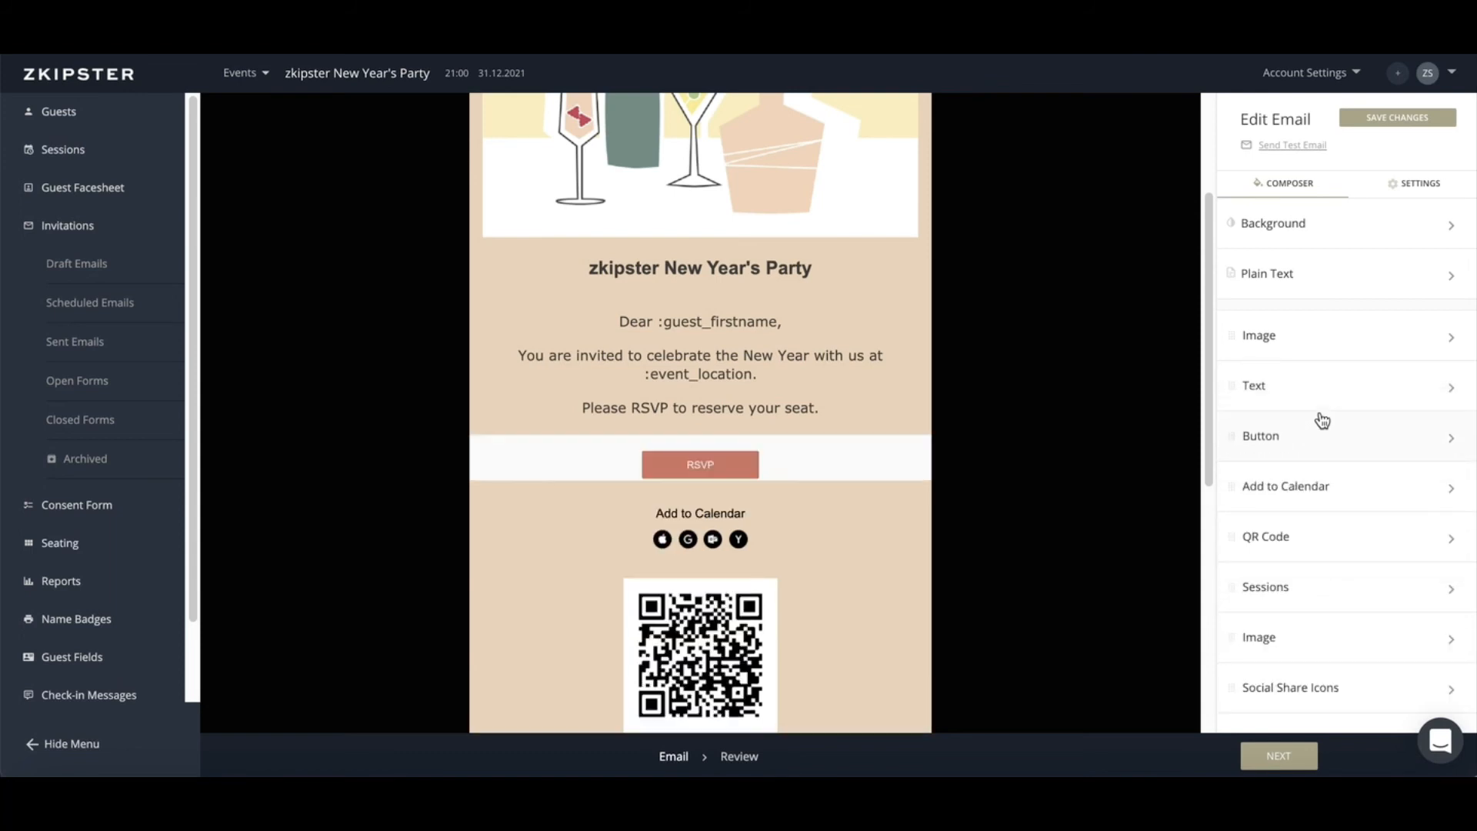
Turn on the Plain Text version of the email, look at its empty text field, and return to the section list
left_click(1228, 271)
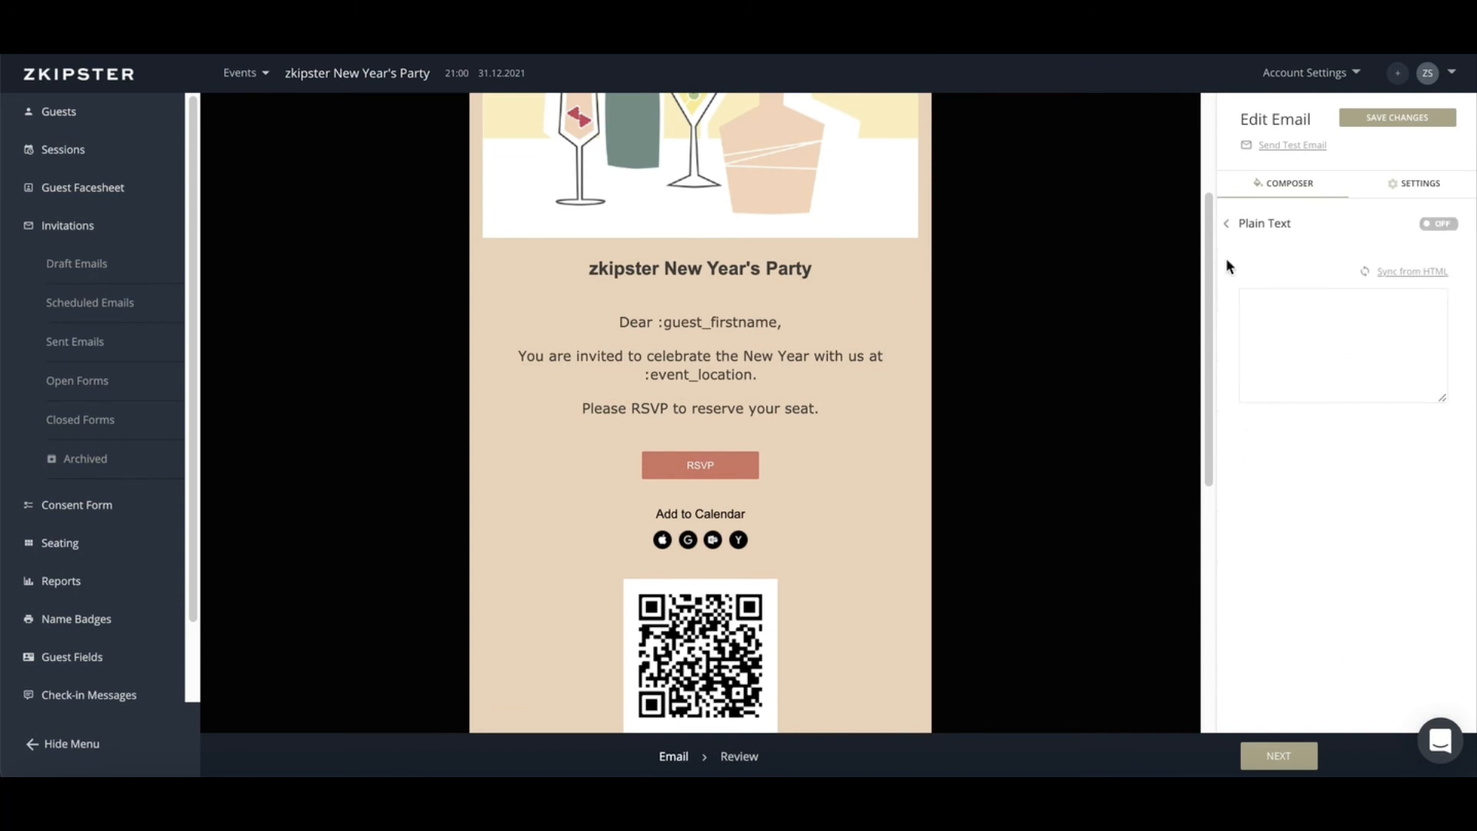
left_click(1443, 224)
left_click(1351, 344)
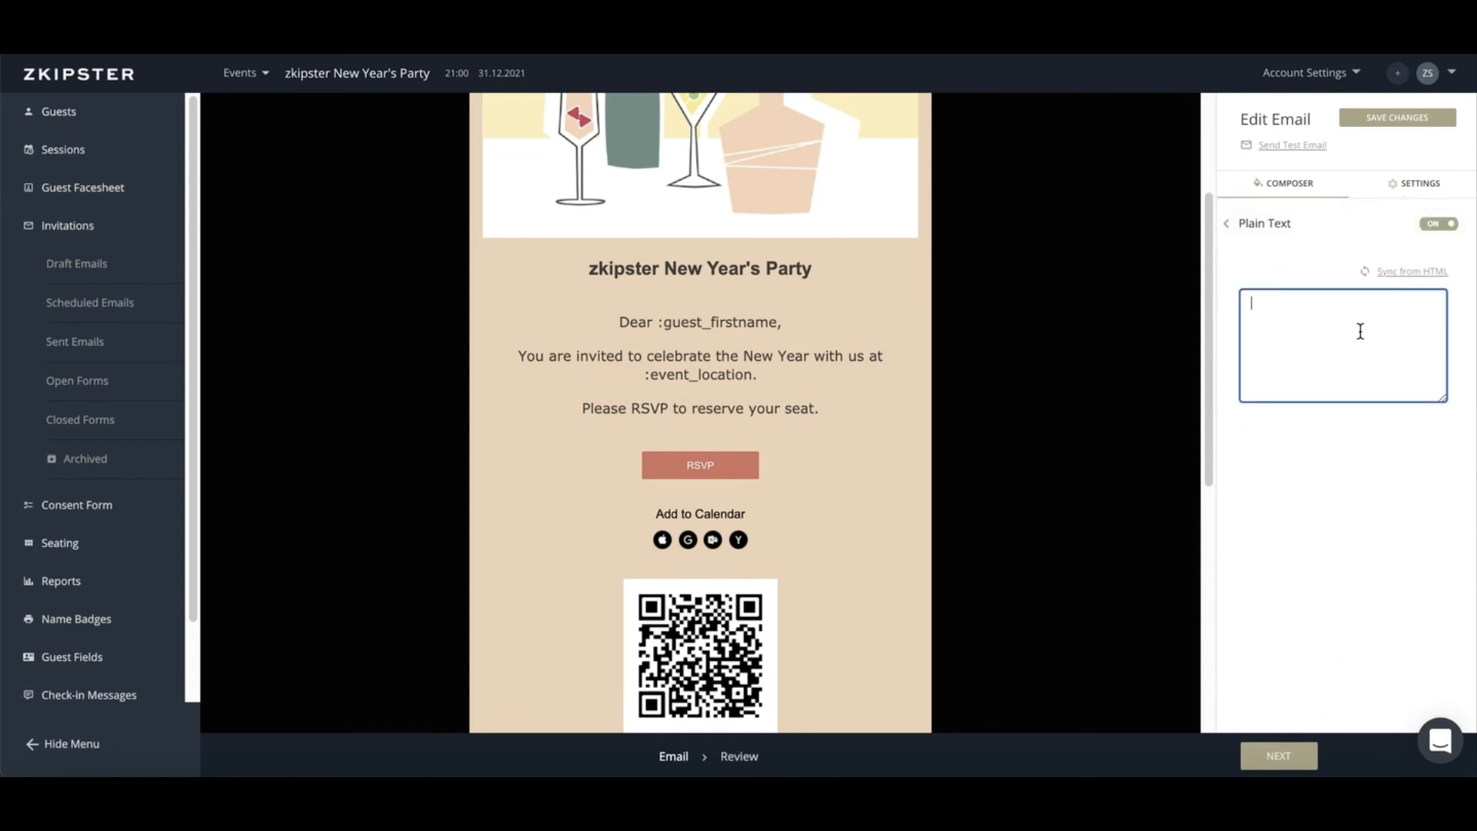
left_click(1283, 224)
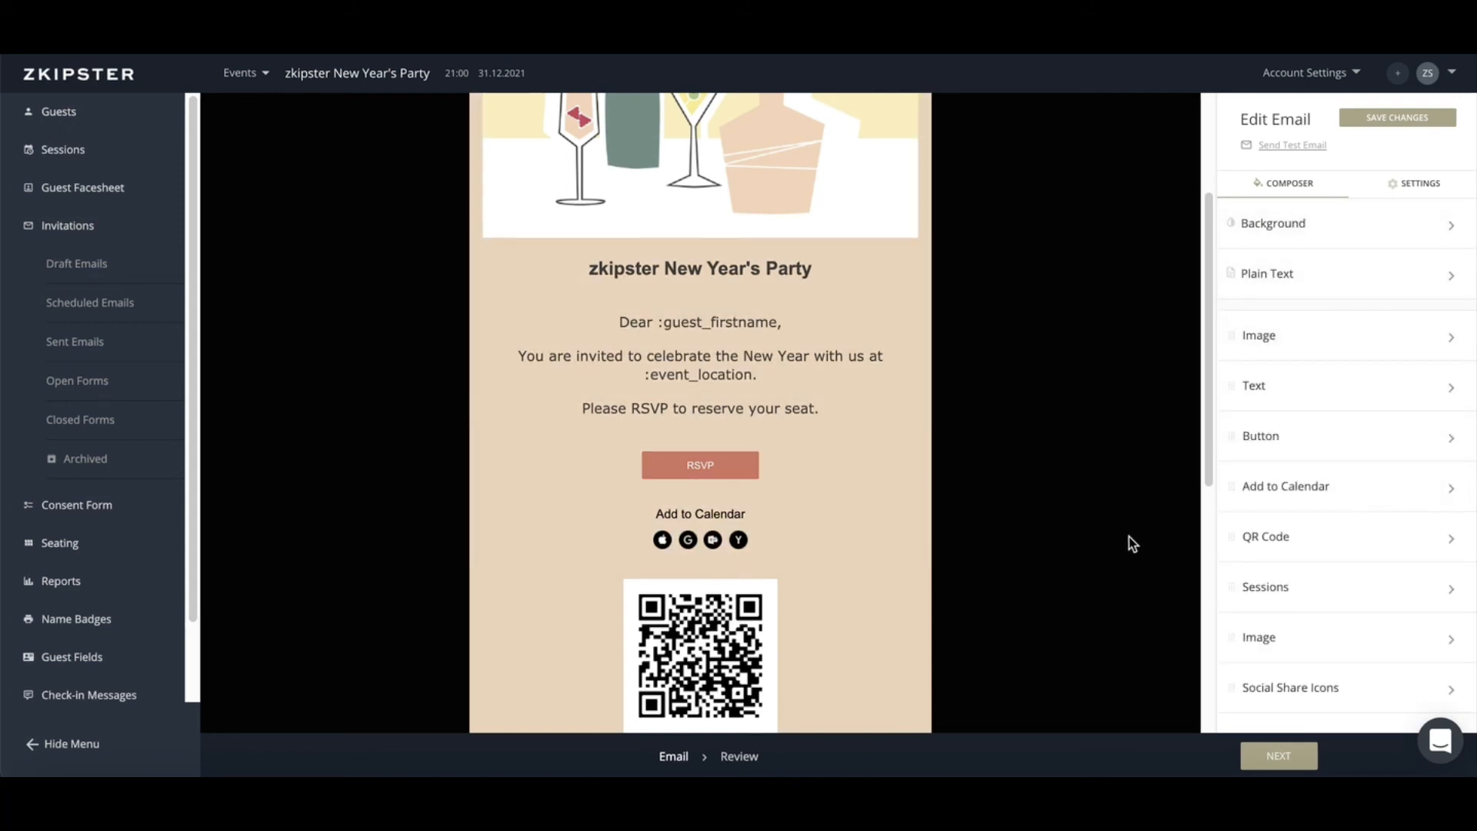
Turn off the duplicate Image section below Sessions and delete that section from the email
scroll(1132, 543, "down", 3)
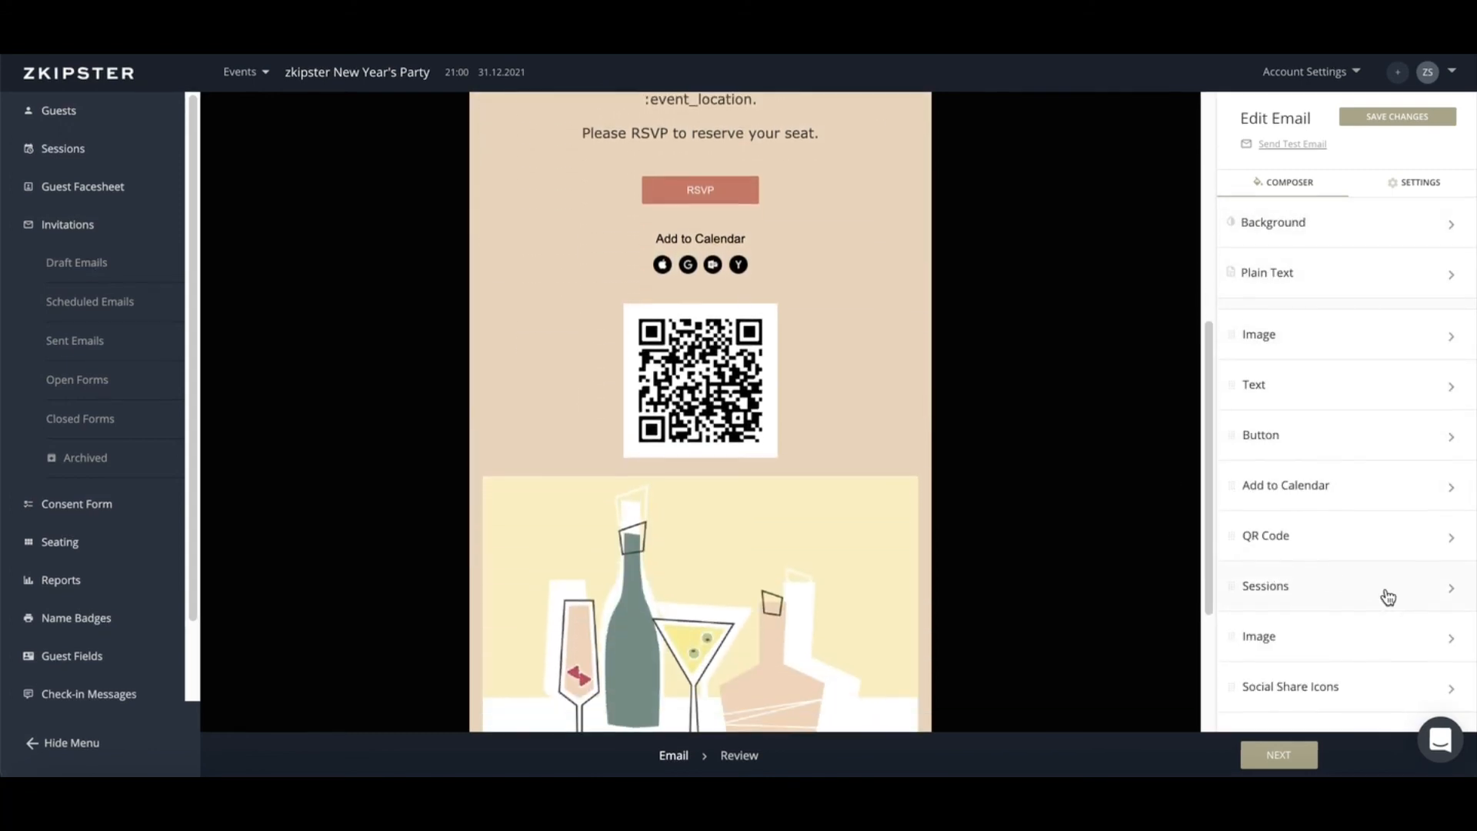
left_click(1398, 638)
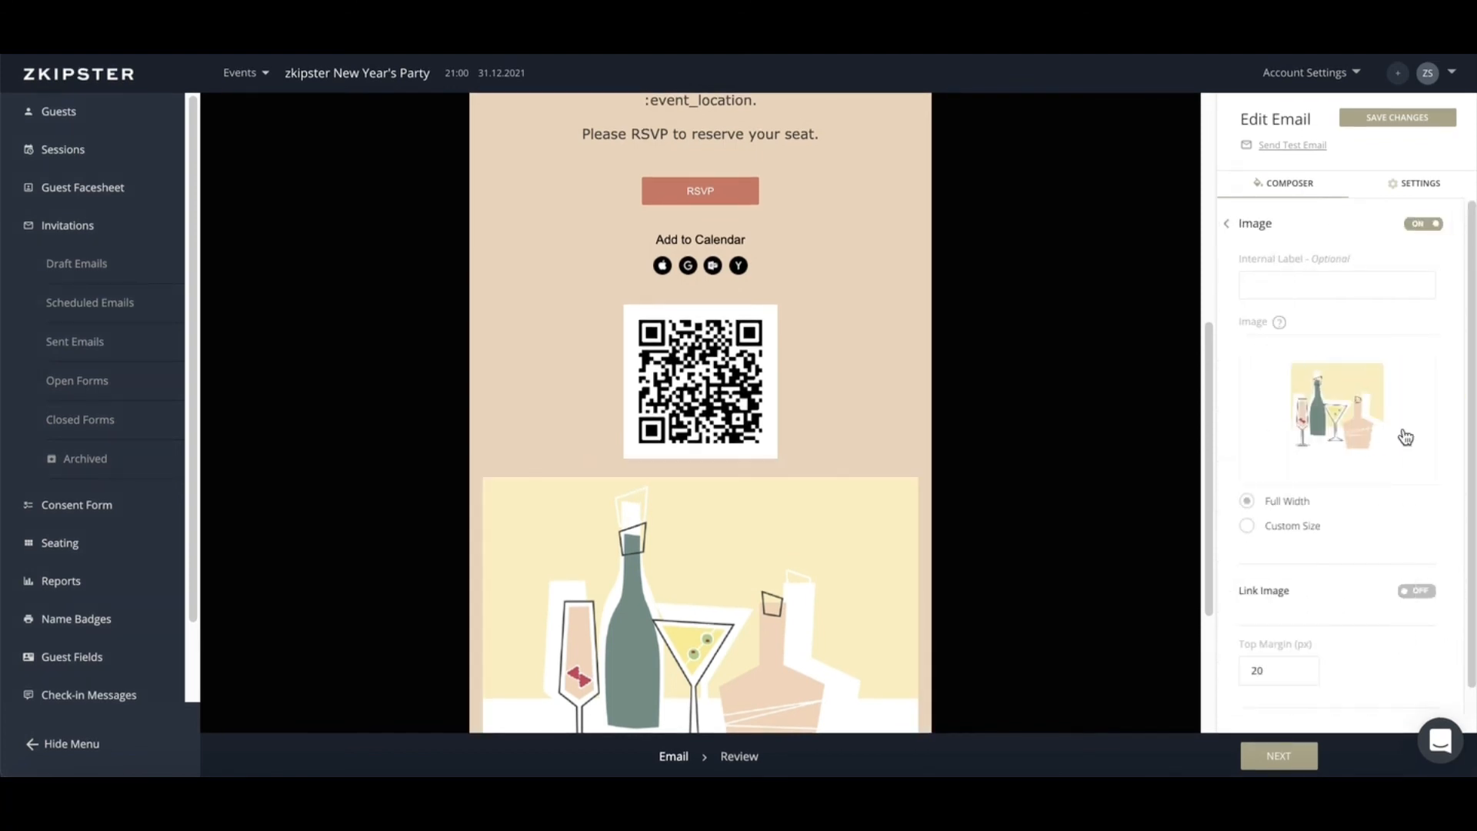
left_click(1423, 225)
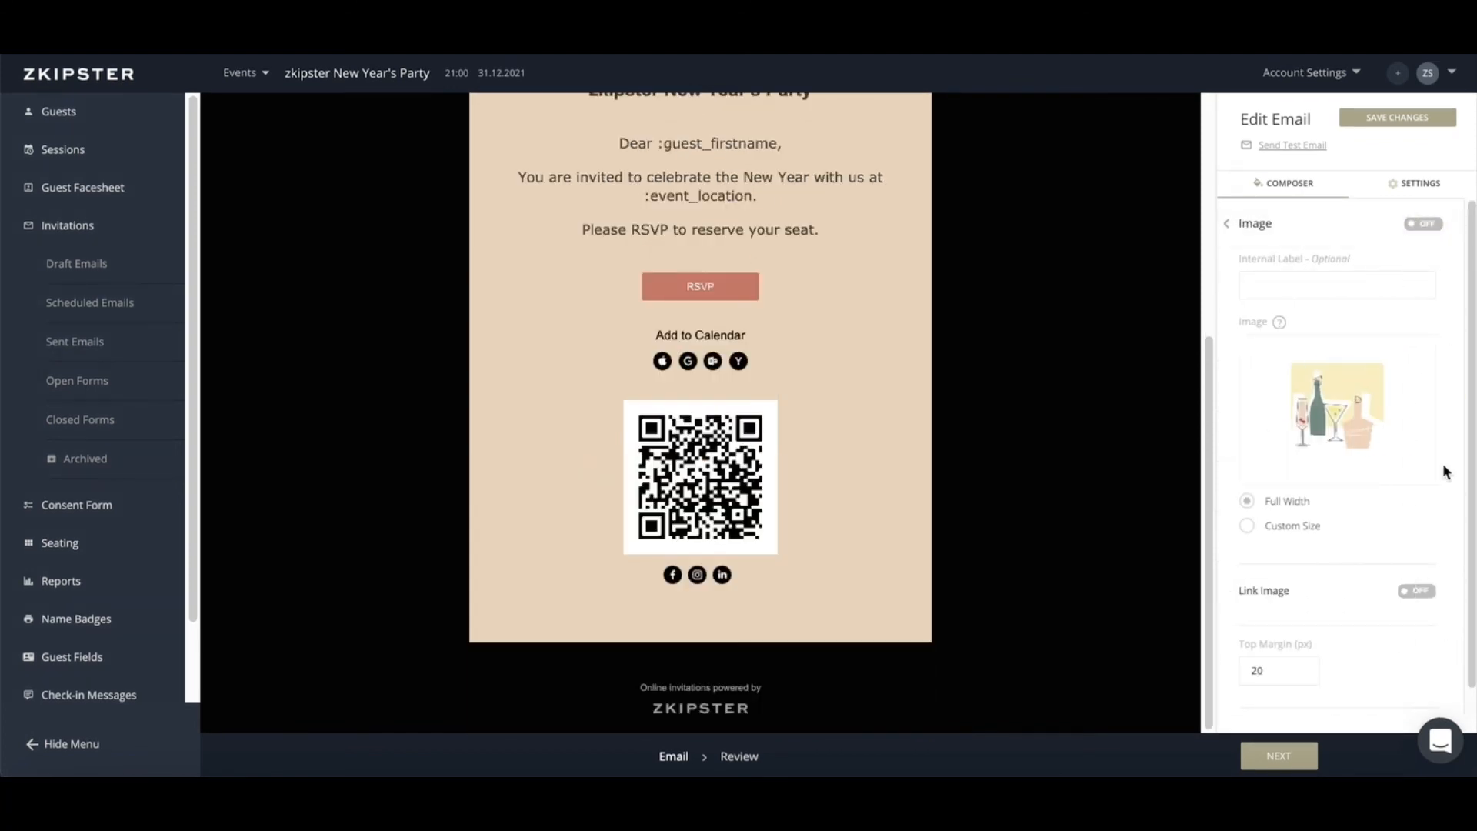
scroll(1444, 469, "down", 1)
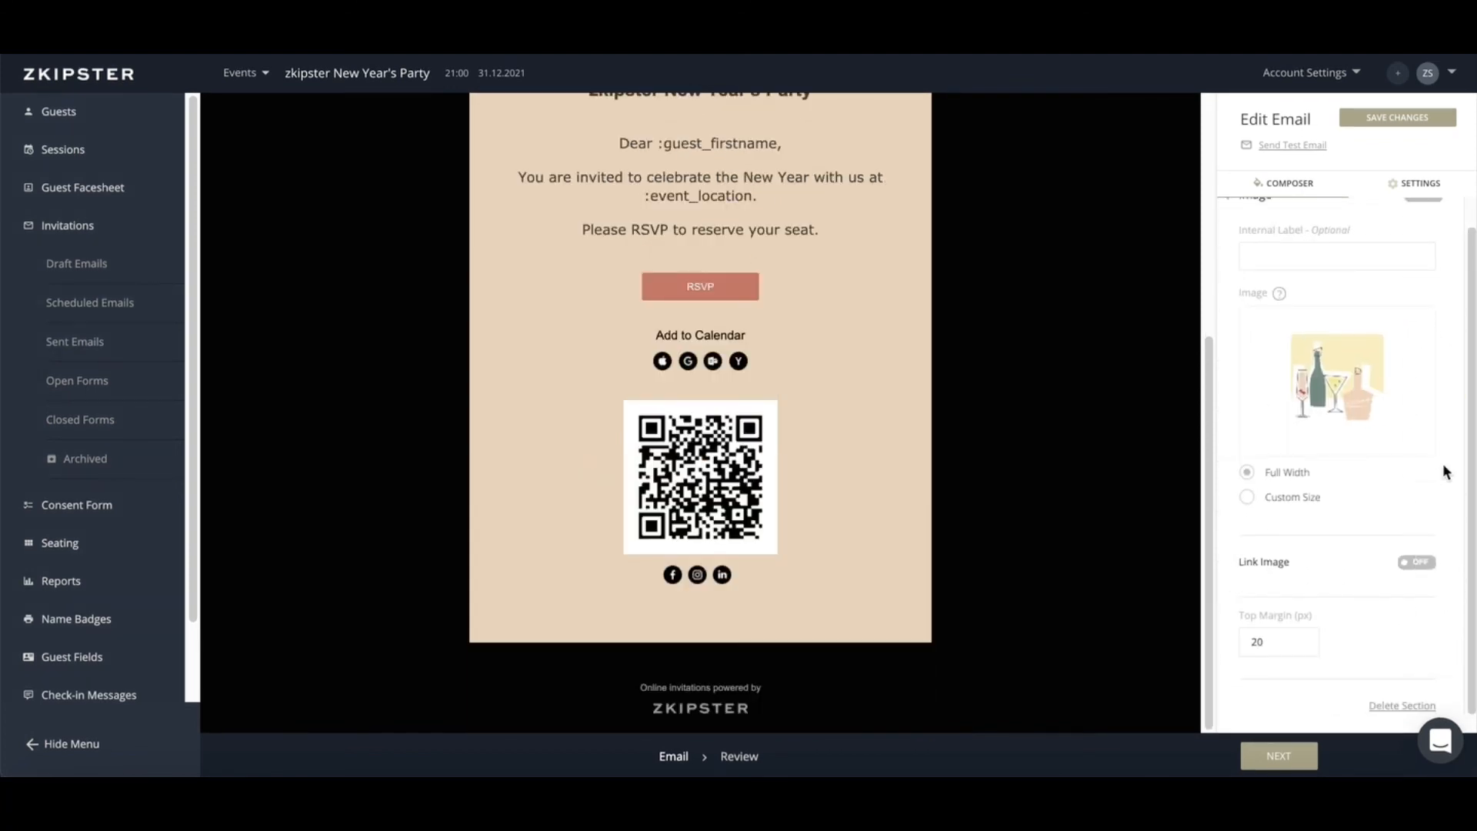
left_click(1399, 708)
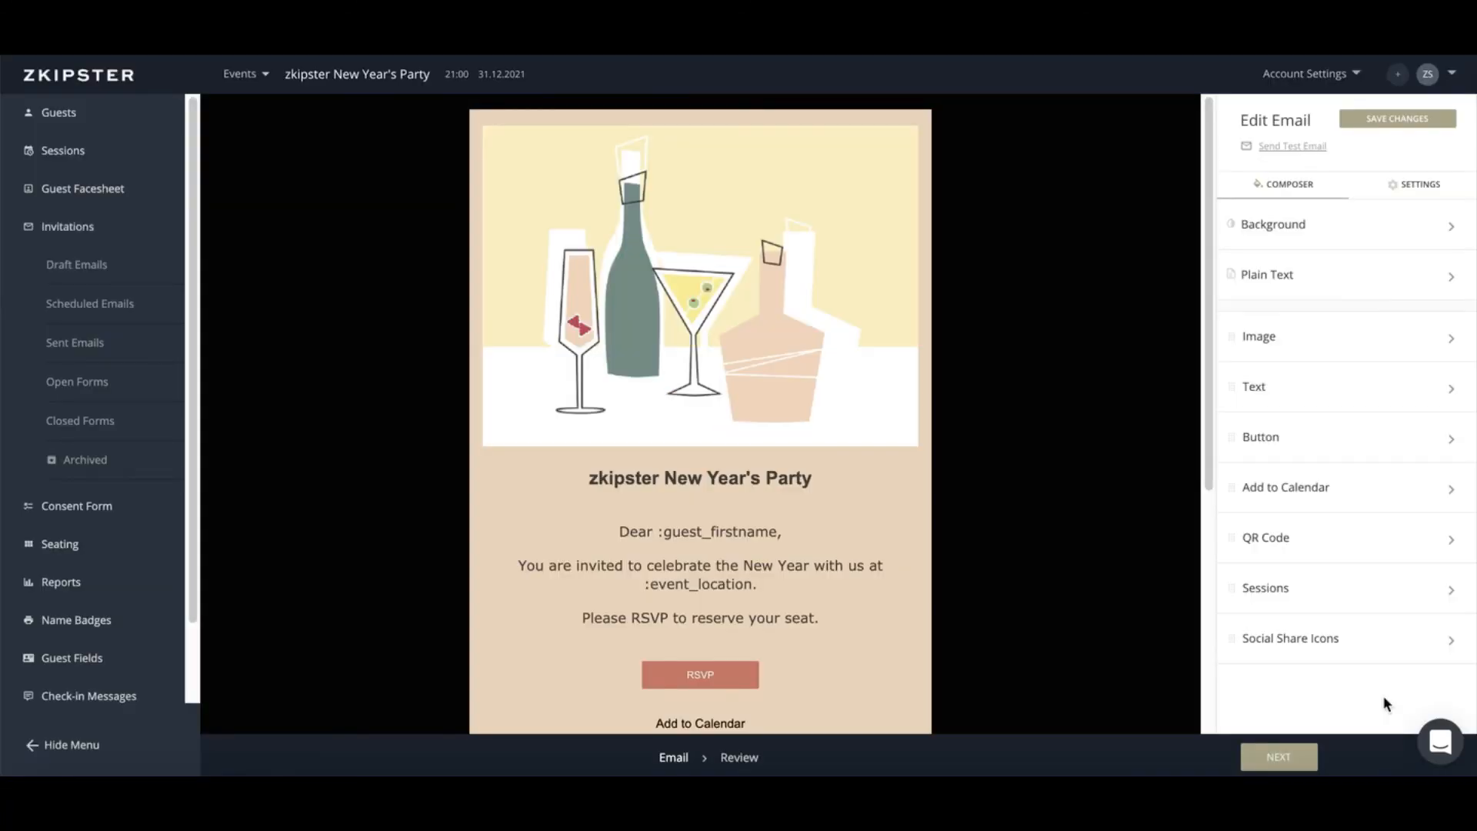
Save the changes made to the invitation email
left_click(1399, 119)
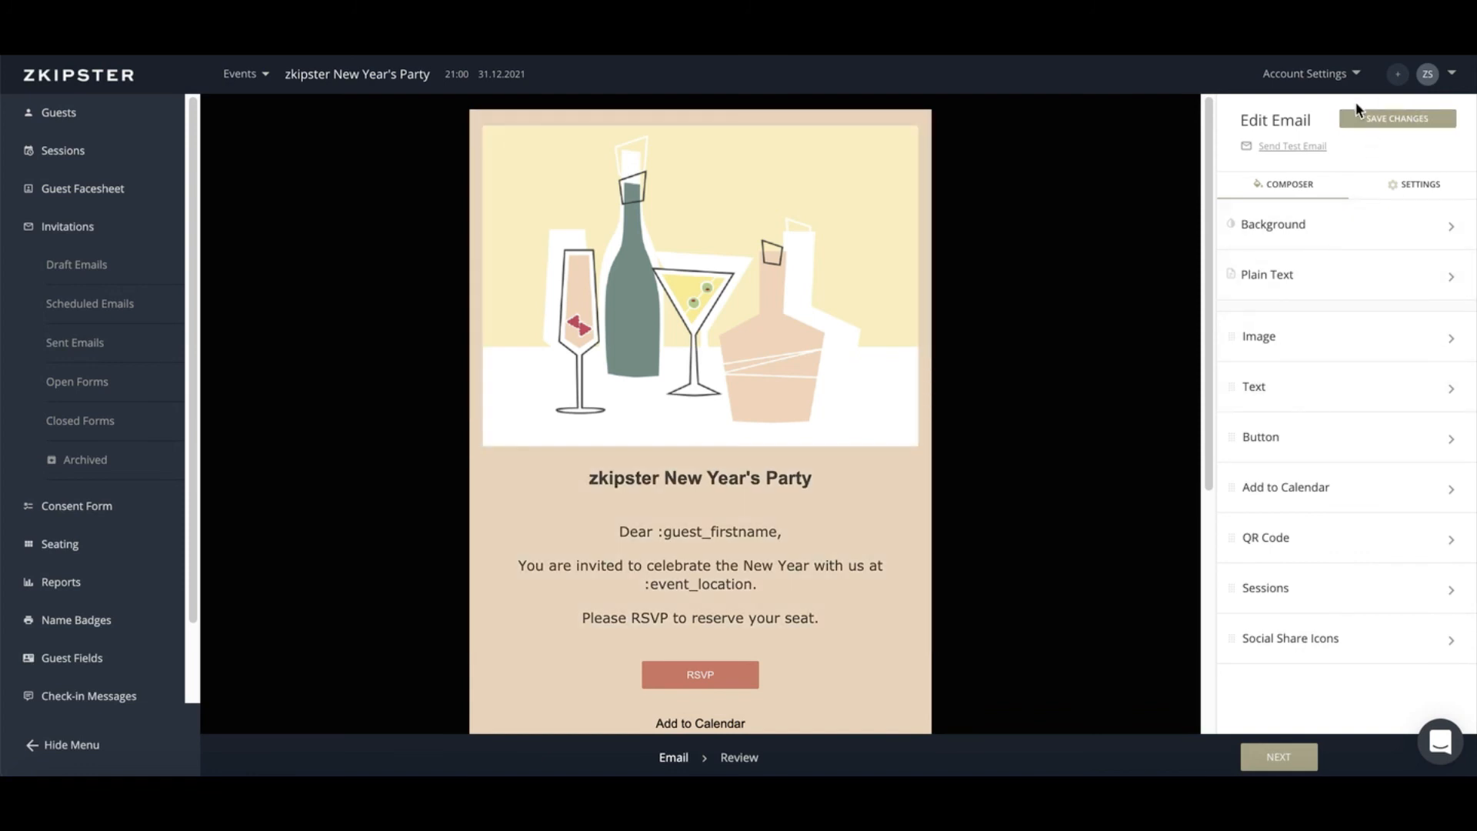
left_click(1419, 122)
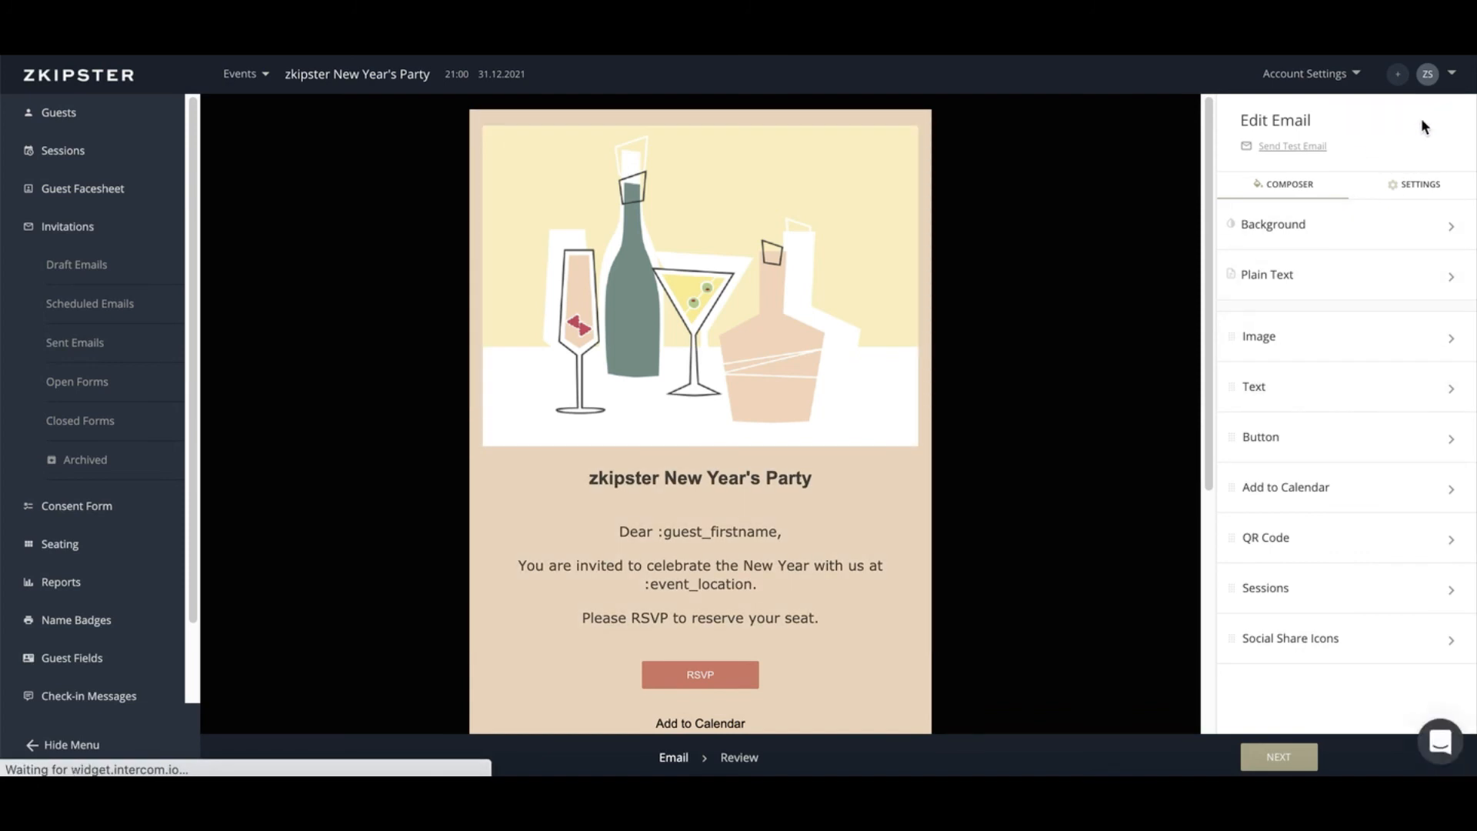